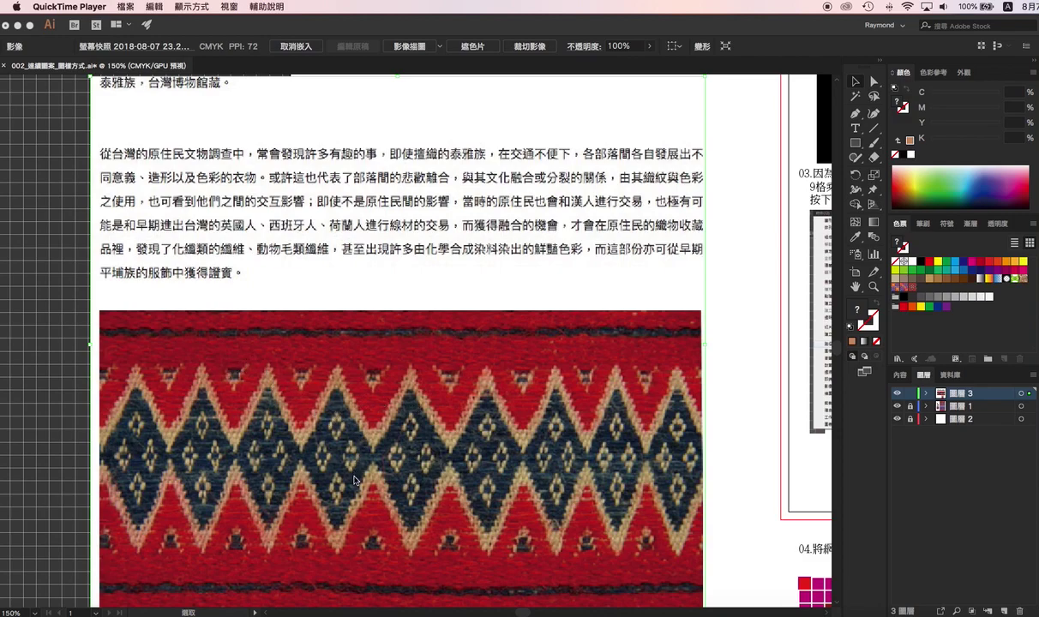
Bring the Illustrator document forward and pan down to the colour squares and pattern tile
left_click(388, 562)
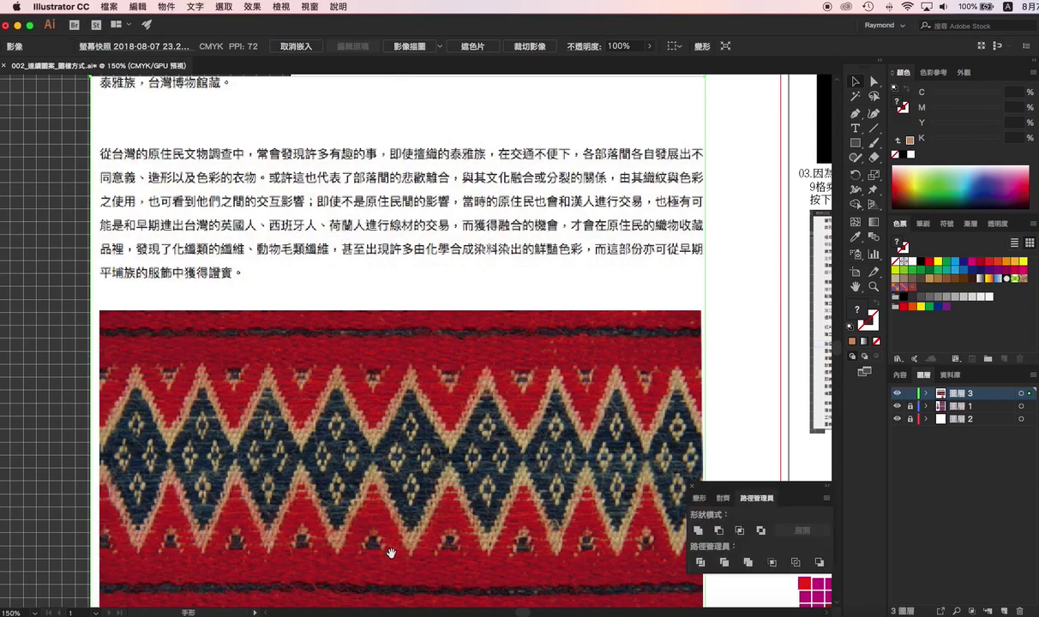
left_click_drag(392, 552, 382, 289)
left_click_drag(403, 378, 317, 345)
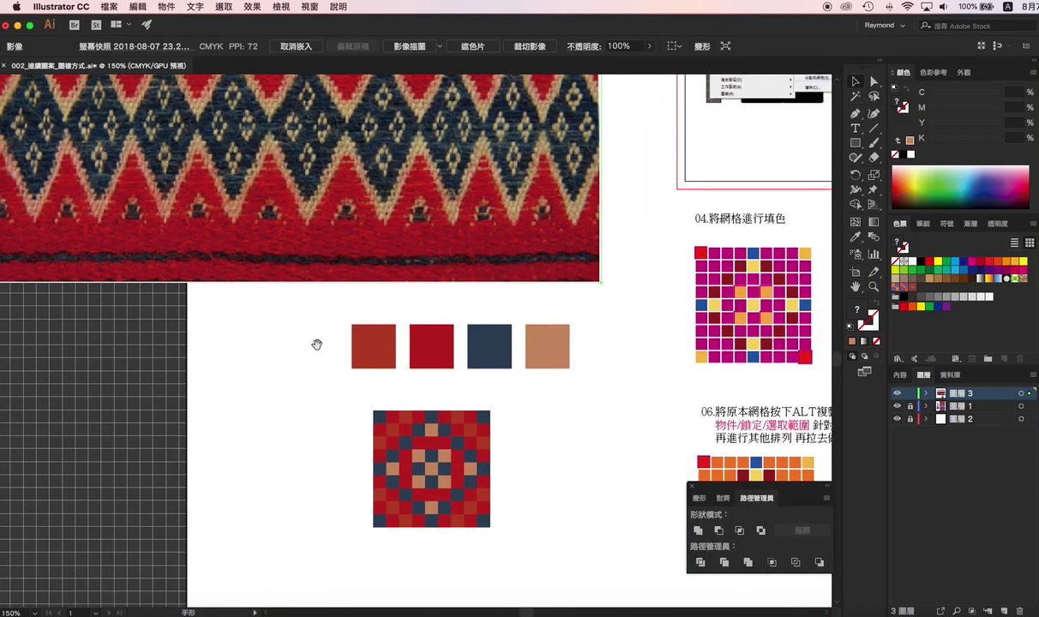
Select the brick-red, bright red, navy and tan colour squares in turn
left_click(363, 358)
left_click(429, 348)
left_click(487, 348)
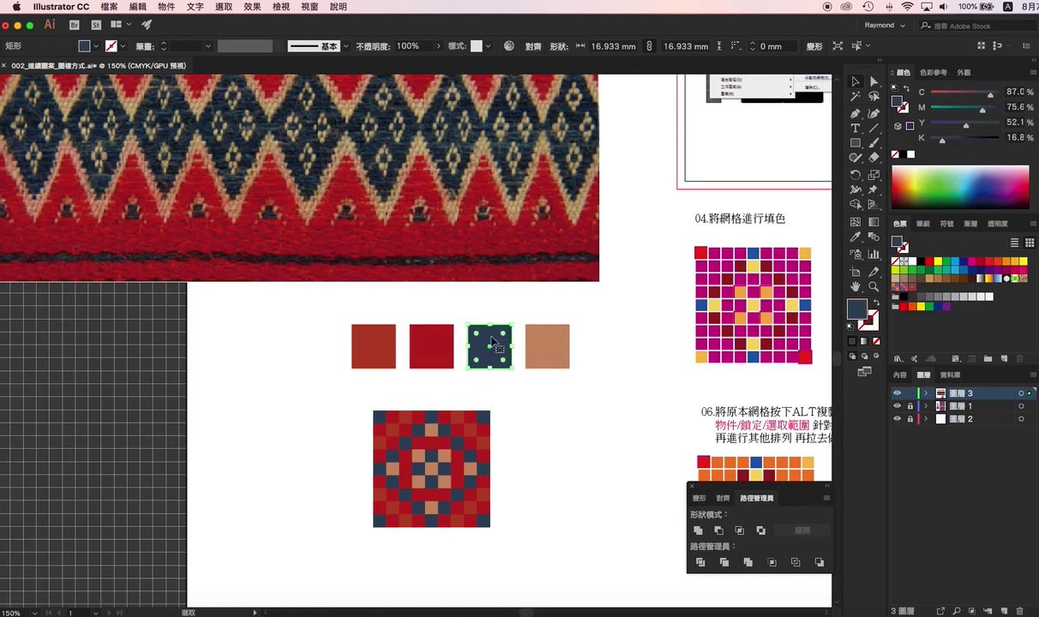
left_click(529, 337)
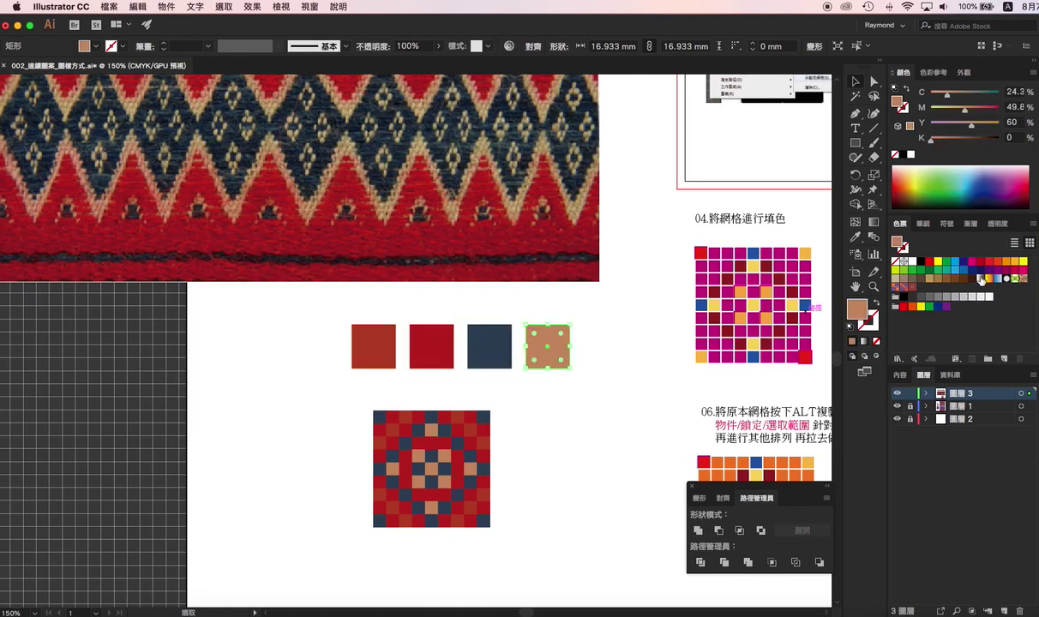
left_click(588, 408)
scroll(339, 257, "up", 2)
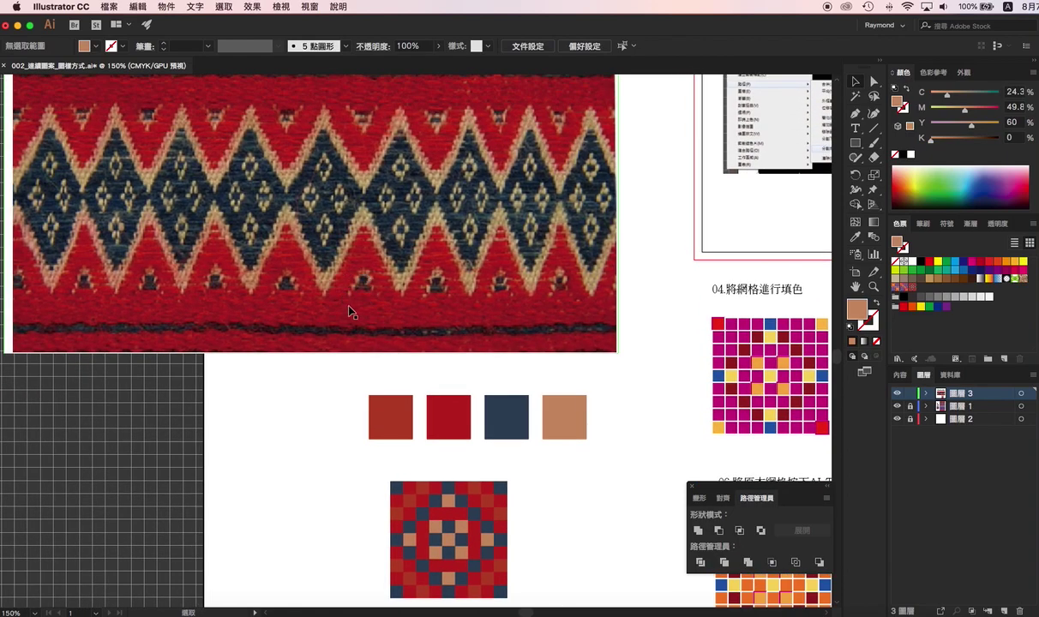
left_click(390, 414)
left_click(449, 416)
left_click(506, 414)
left_click(557, 420)
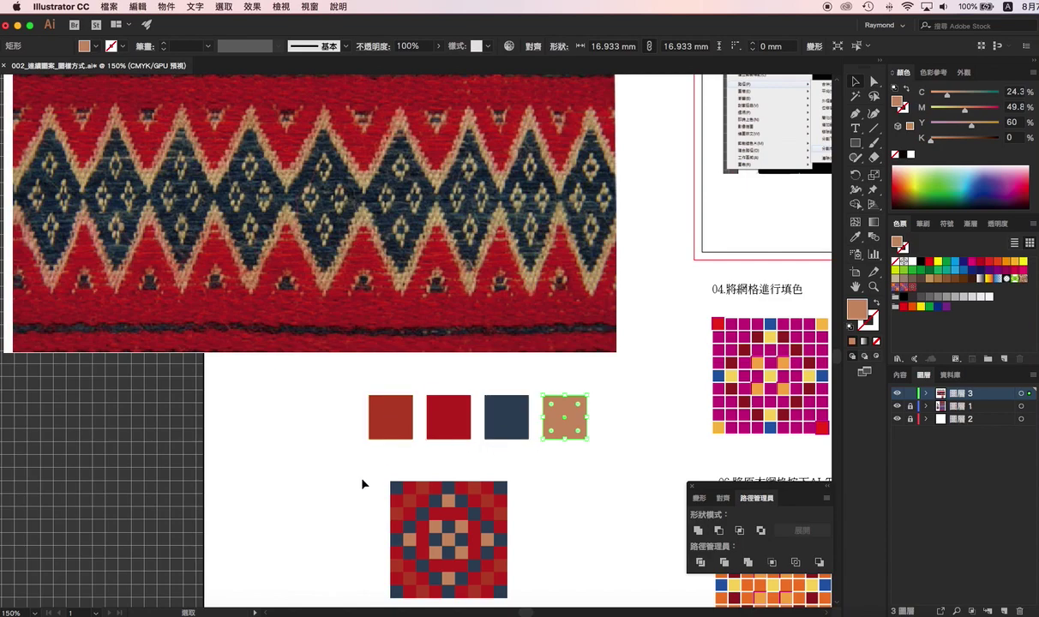
Pan up to steps 01–02 showing 5 mm grid spacing and the 45 mm square
left_click_drag(518, 468, 517, 433)
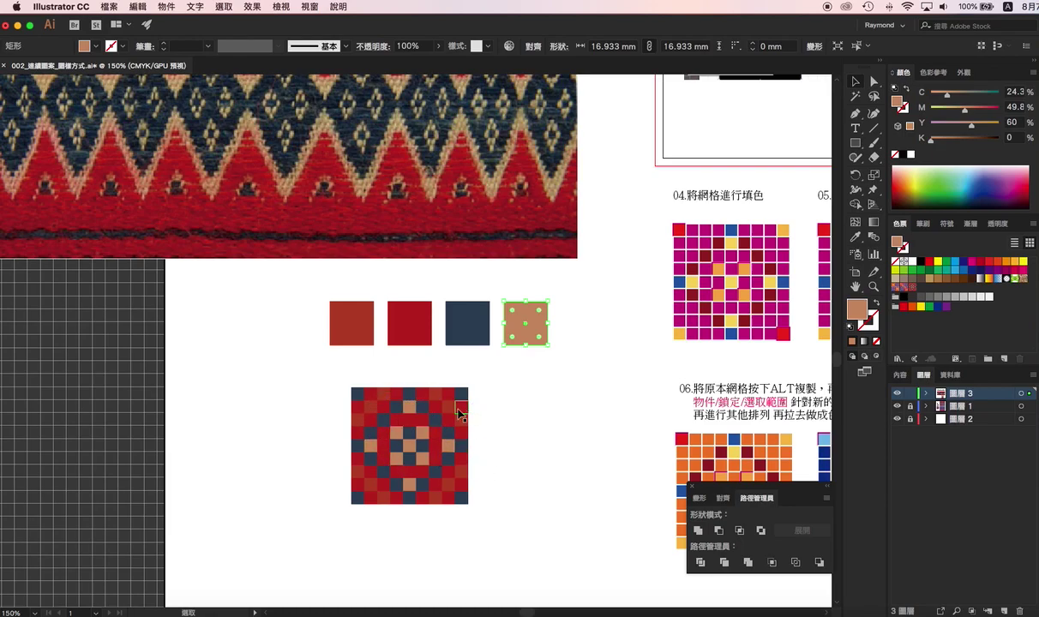
key("space")
left_click_drag(697, 158, 413, 371)
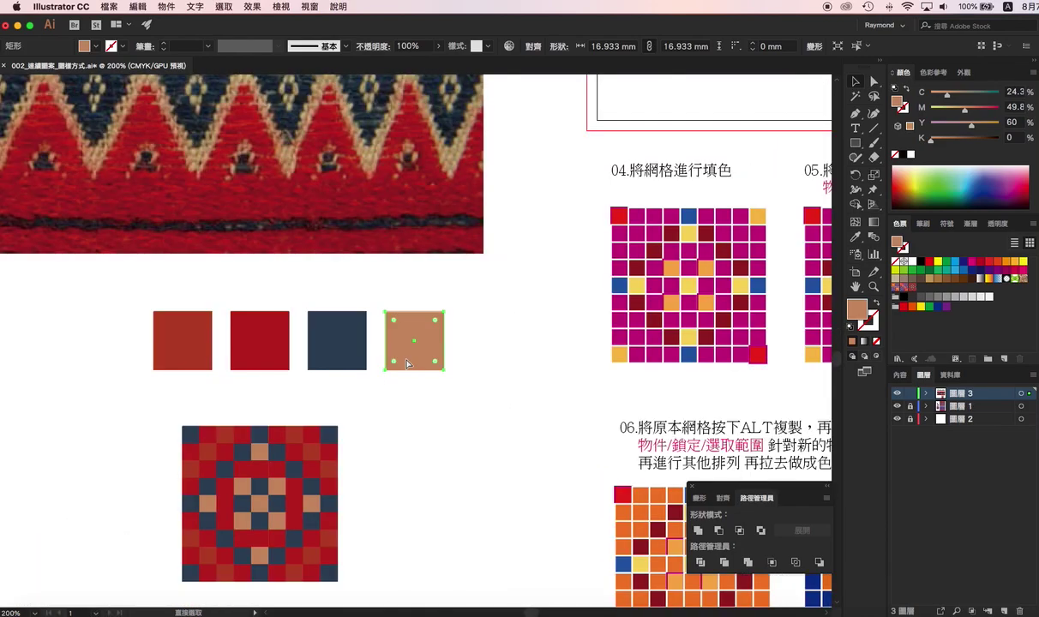
key("space")
left_click_drag(679, 317, 320, 482)
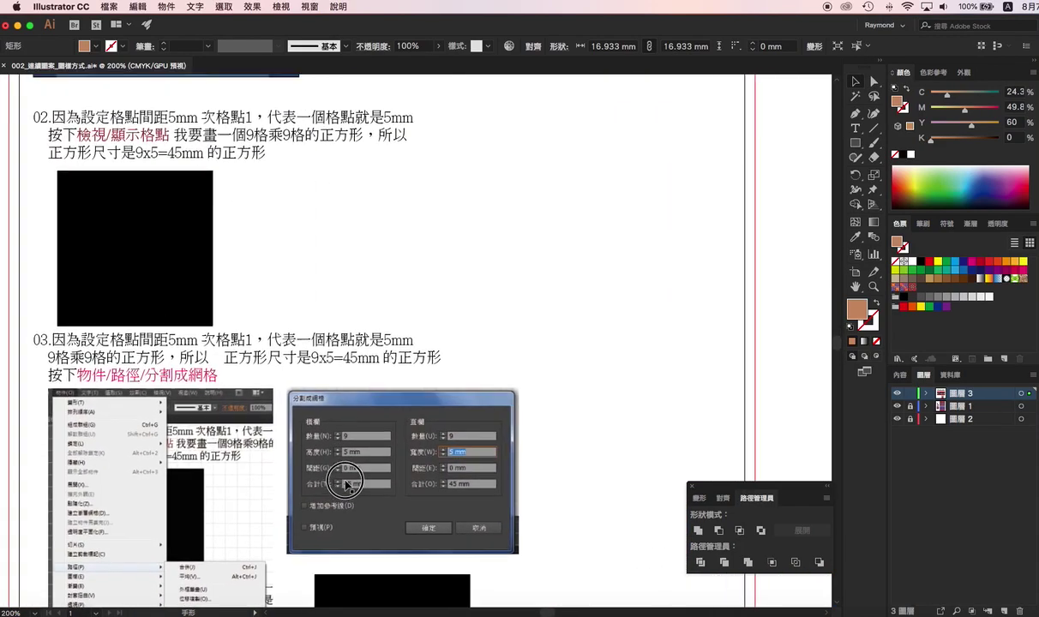
left_click_drag(211, 575, 324, 394)
left_click_drag(331, 219, 325, 428)
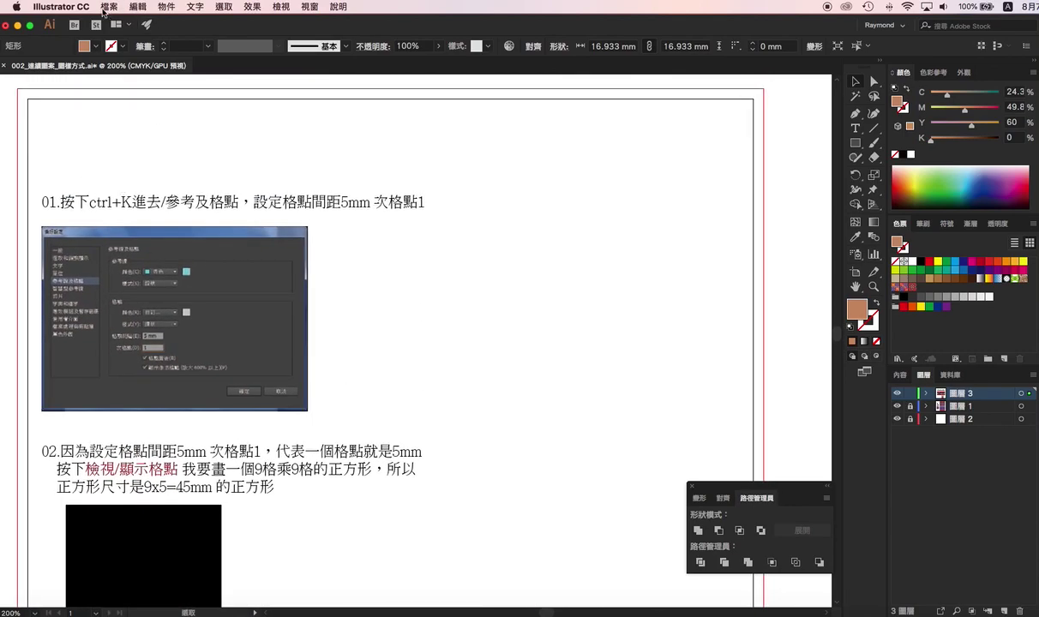
left_click(61, 8)
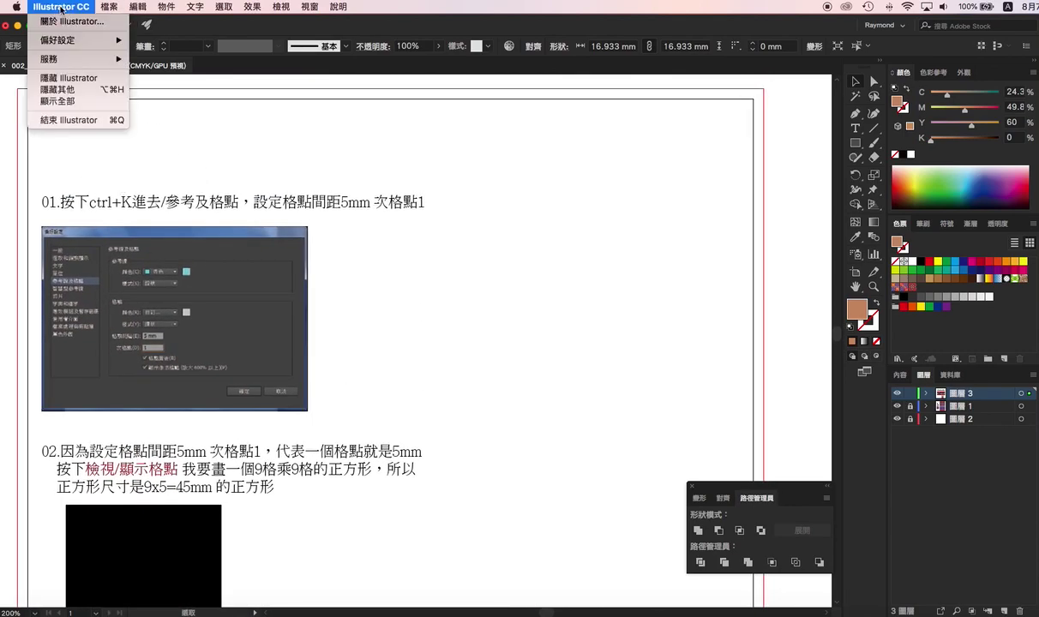
mouse_move(58, 41)
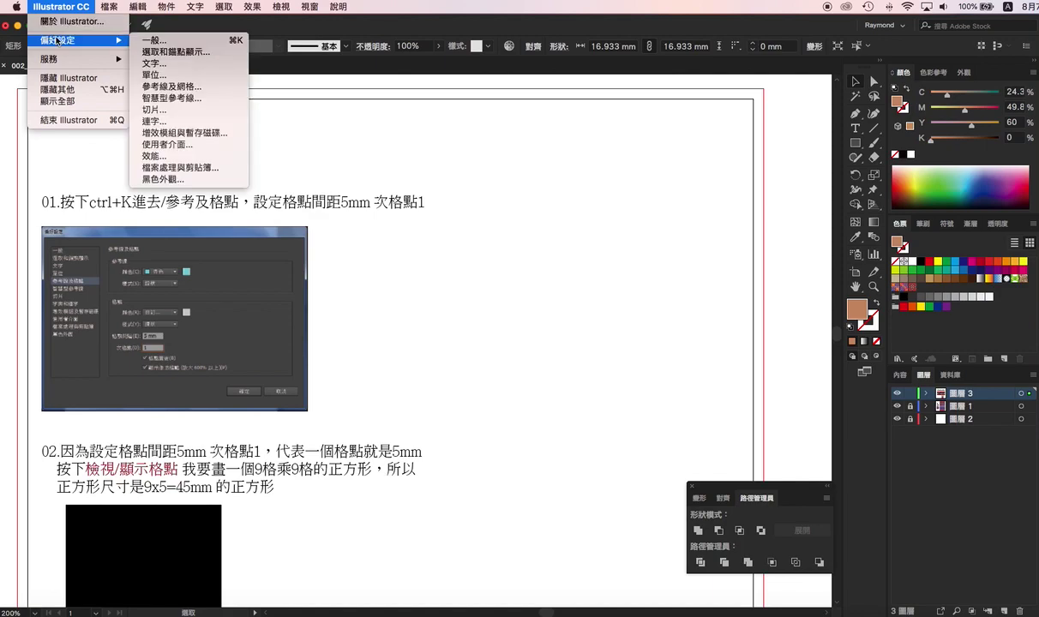
left_click(221, 41)
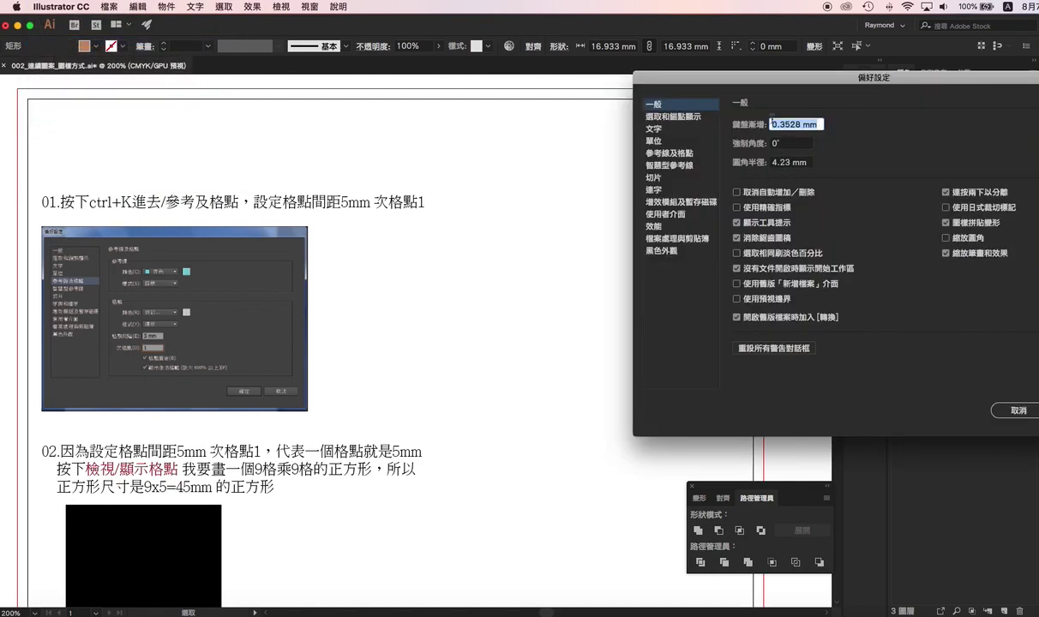
left_click_drag(774, 86, 646, 108)
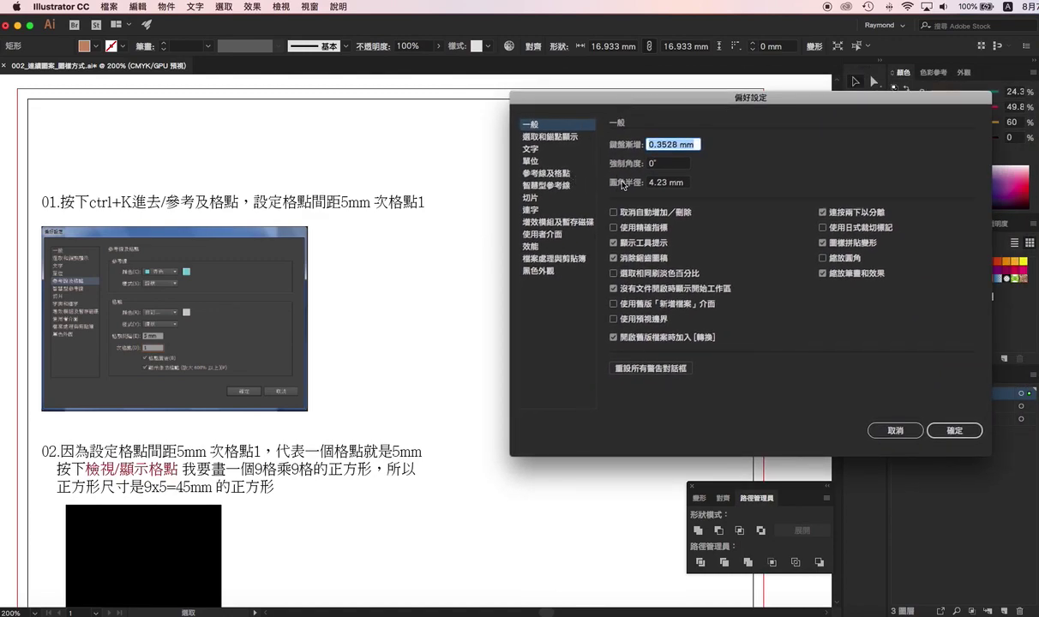
left_click(558, 175)
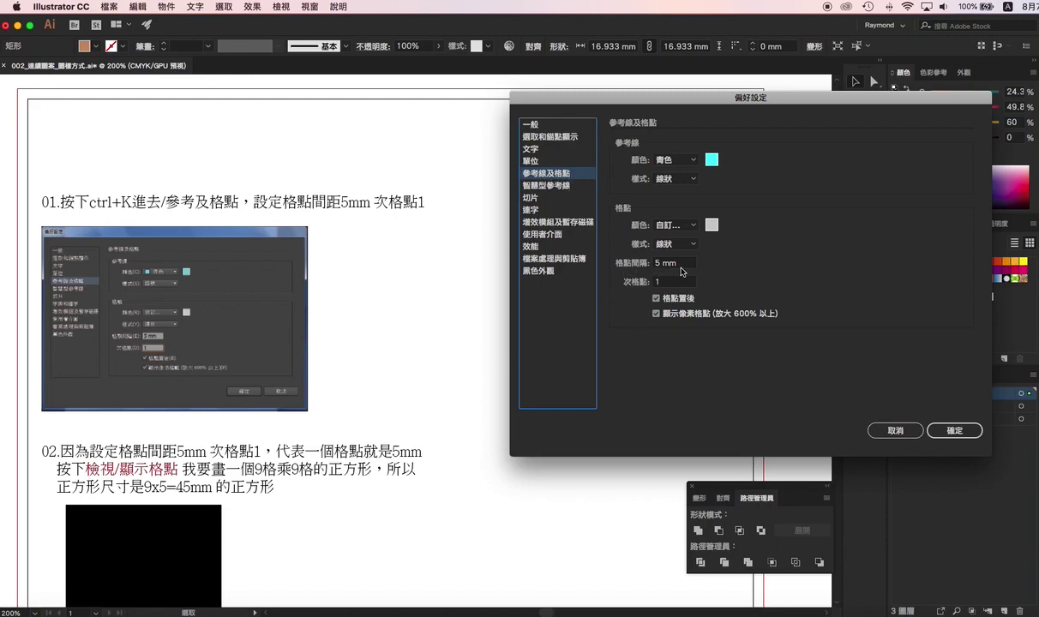
left_click(954, 433)
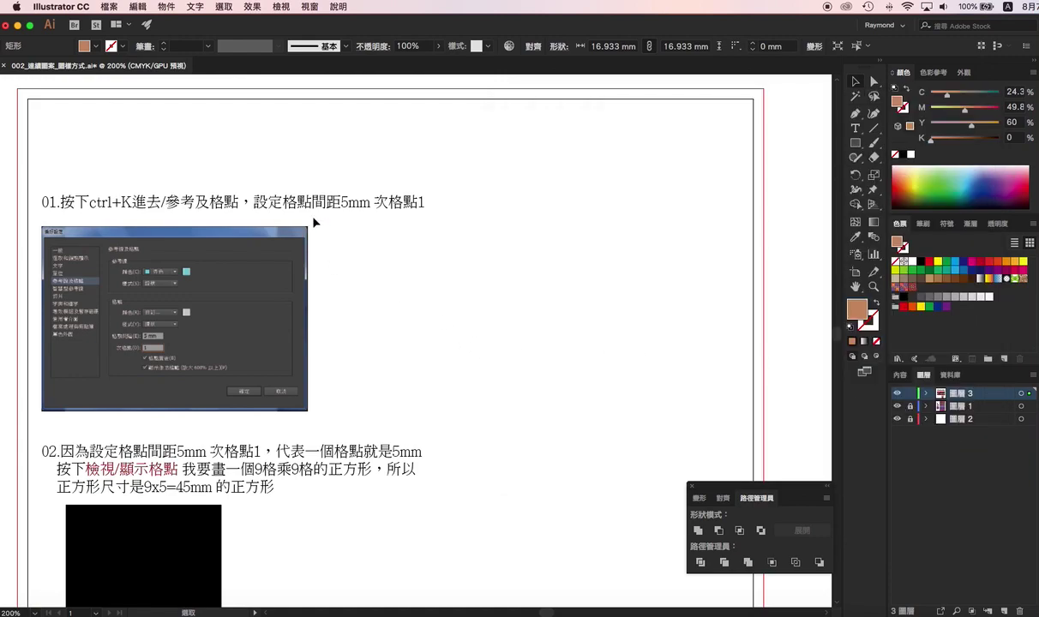
left_click(288, 7)
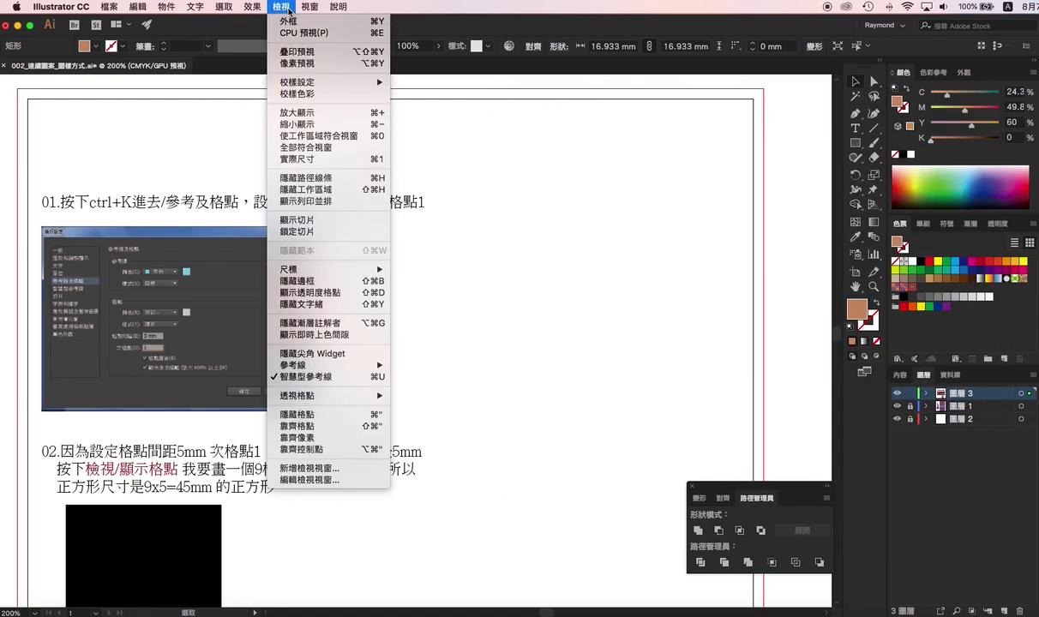
Hide the canvas grid, deselect everything, and navigate to step 03's 9 × 9 split instructions
left_click(323, 424)
left_click_drag(101, 371, 446, 309)
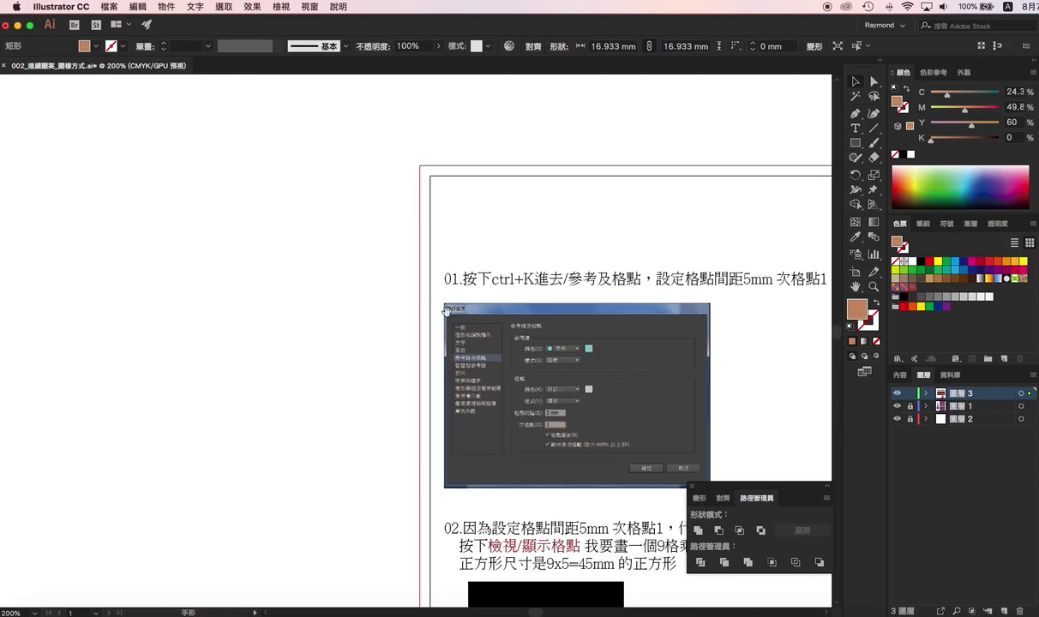
left_click(313, 348)
scroll(312, 345, "down", 1)
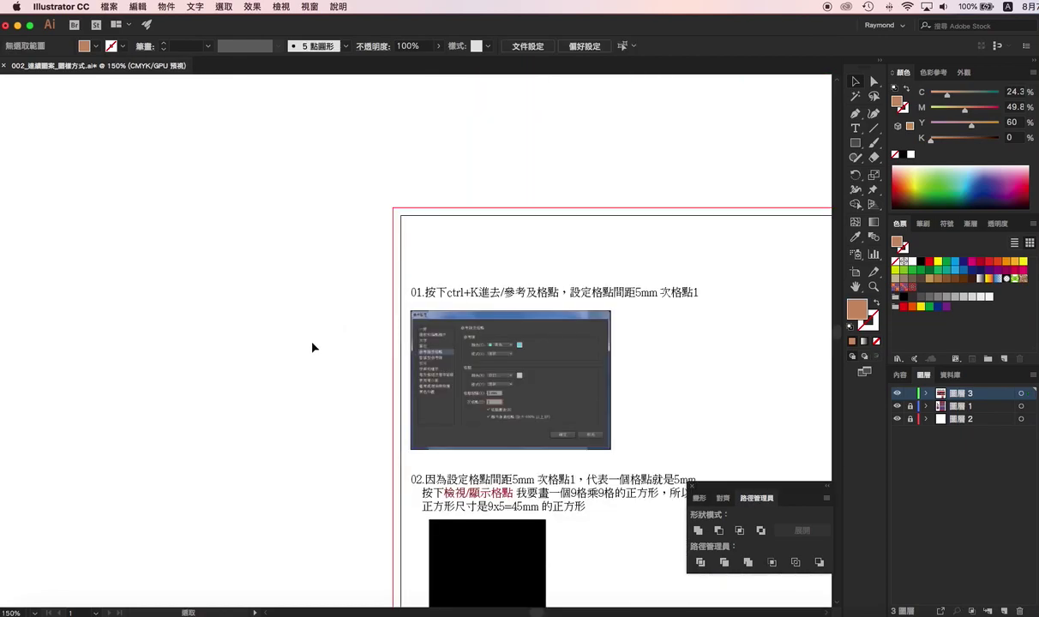
scroll(313, 347, "down", 4)
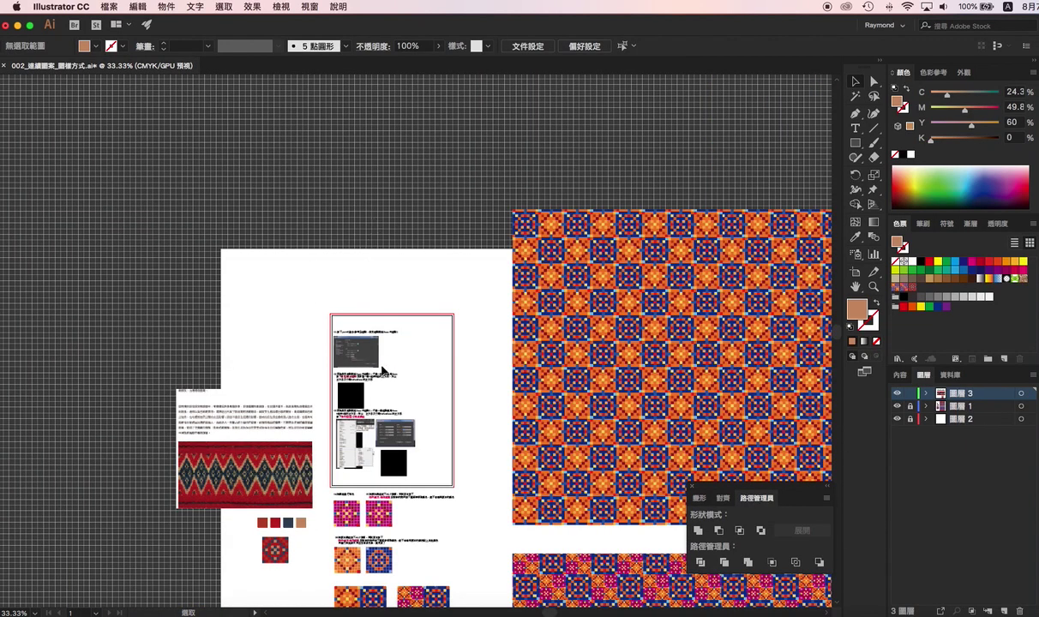
scroll(382, 368, "up", 3)
scroll(363, 361, "up", 4)
scroll(361, 363, "down", 3)
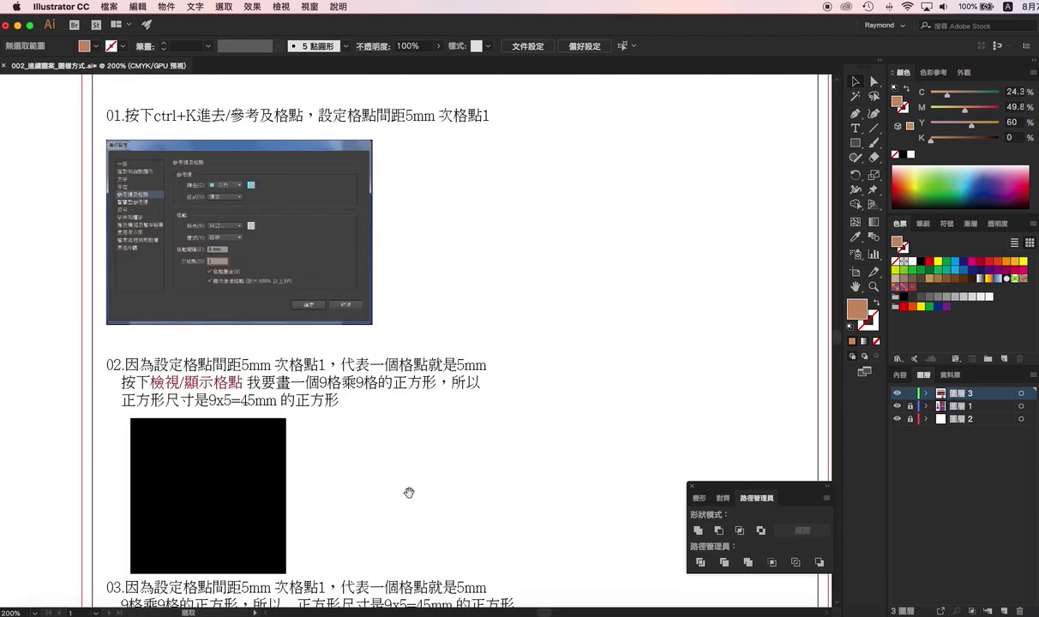
left_click_drag(409, 493, 395, 366)
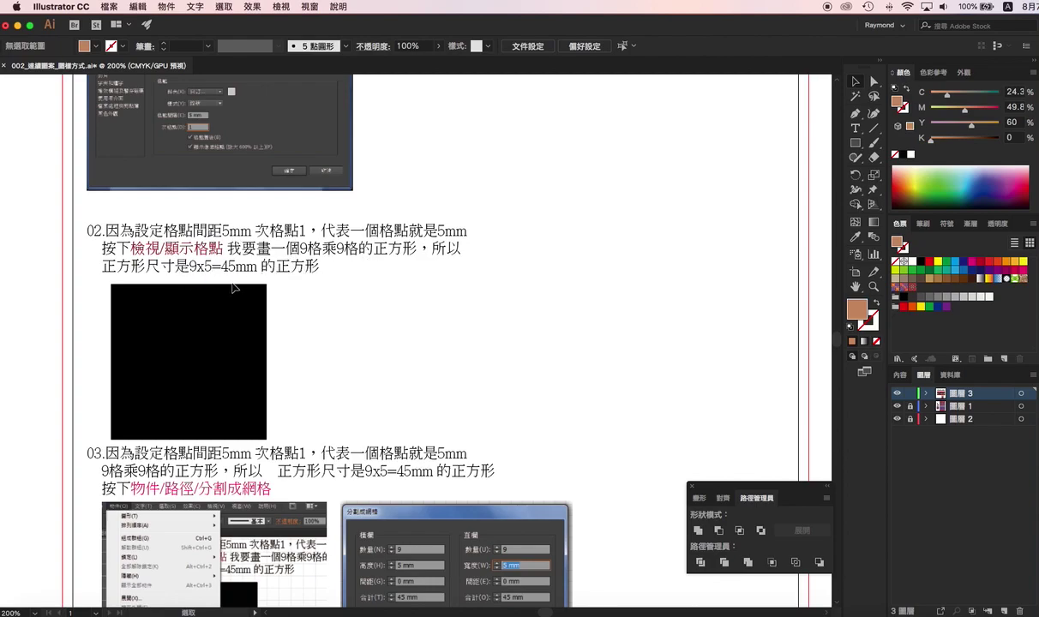
Draw an exact 45 mm × 45 mm square beside the step 02 example
left_click(856, 146)
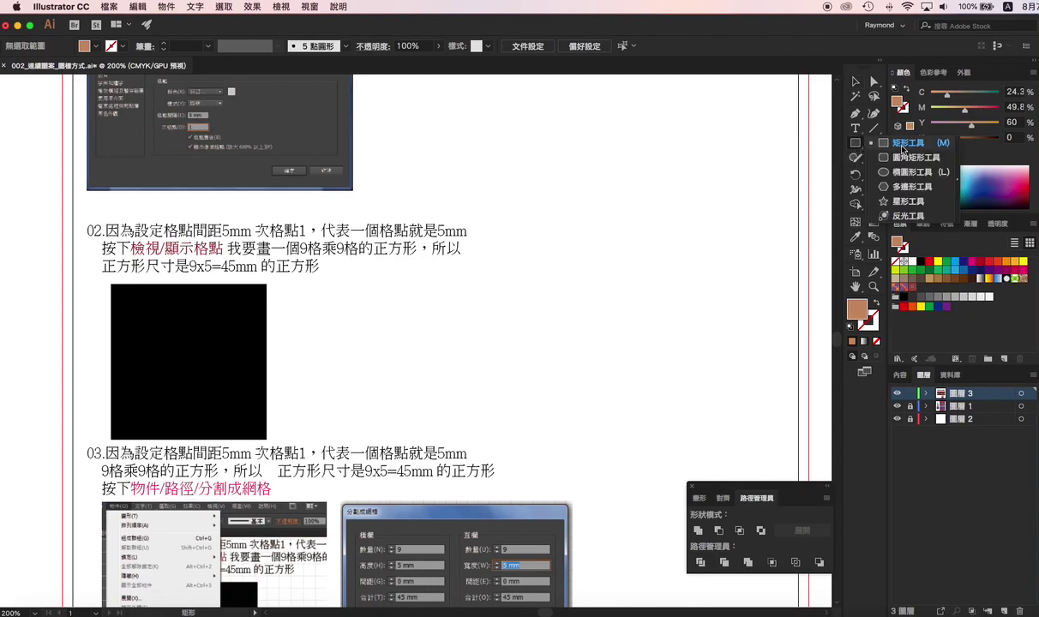
left_click(517, 260)
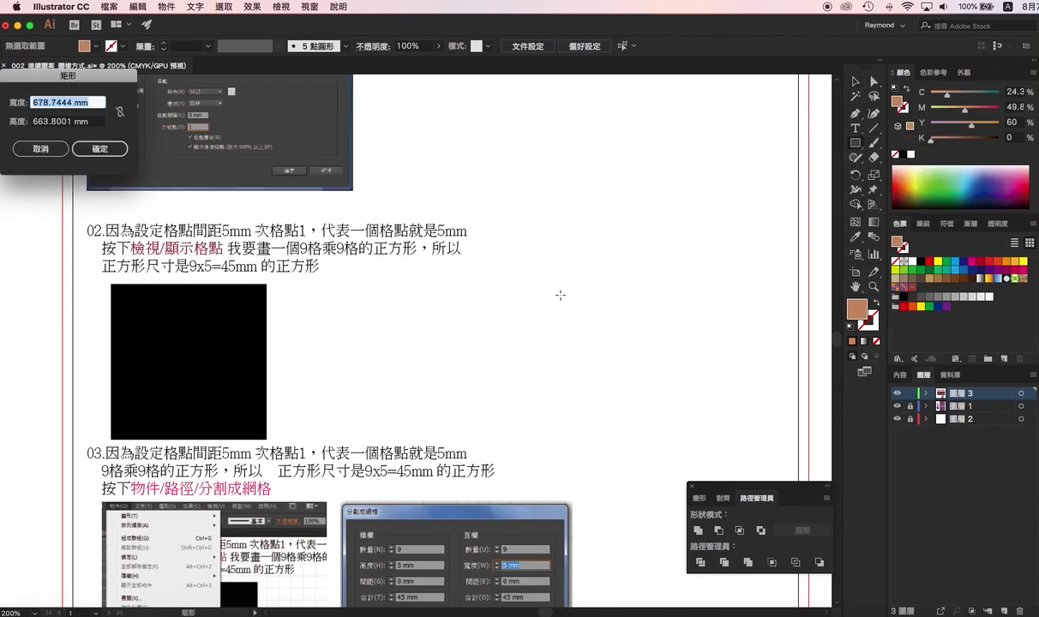
left_click_drag(96, 79, 551, 275)
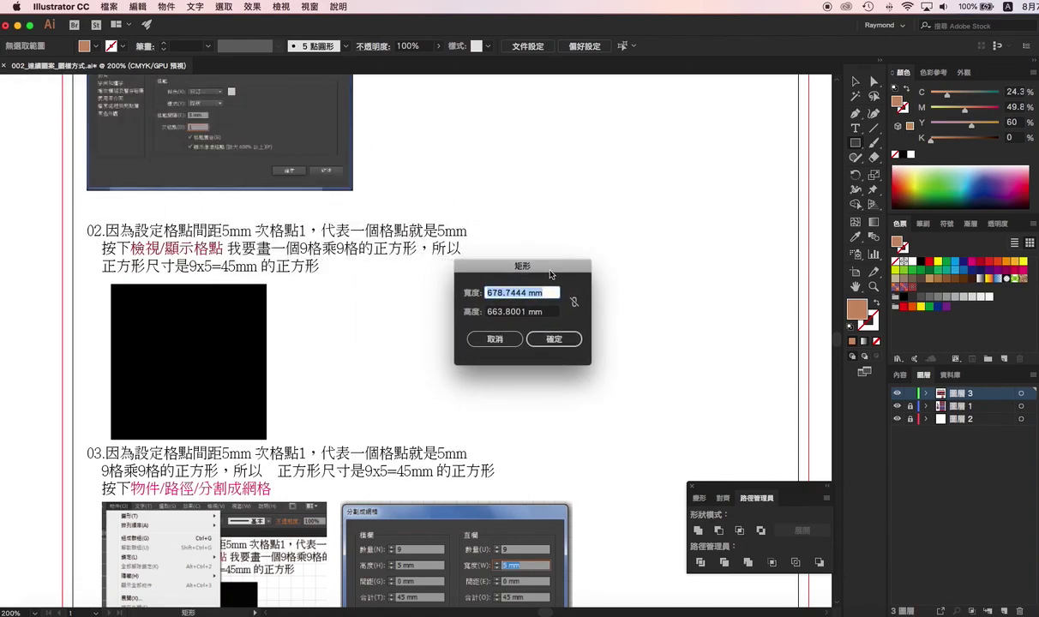
type("45")
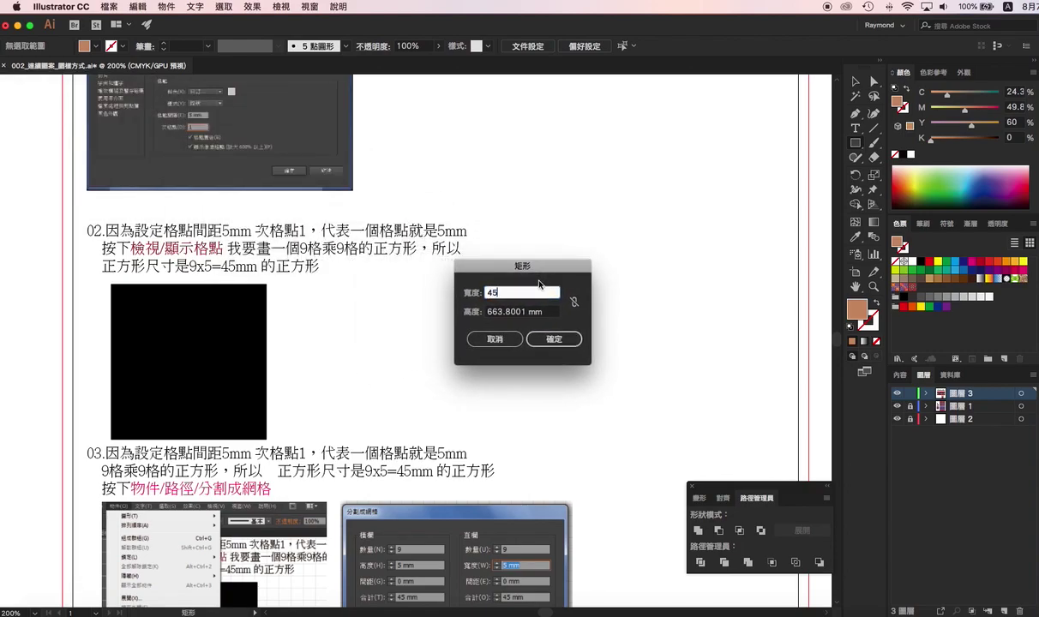
left_click(541, 312)
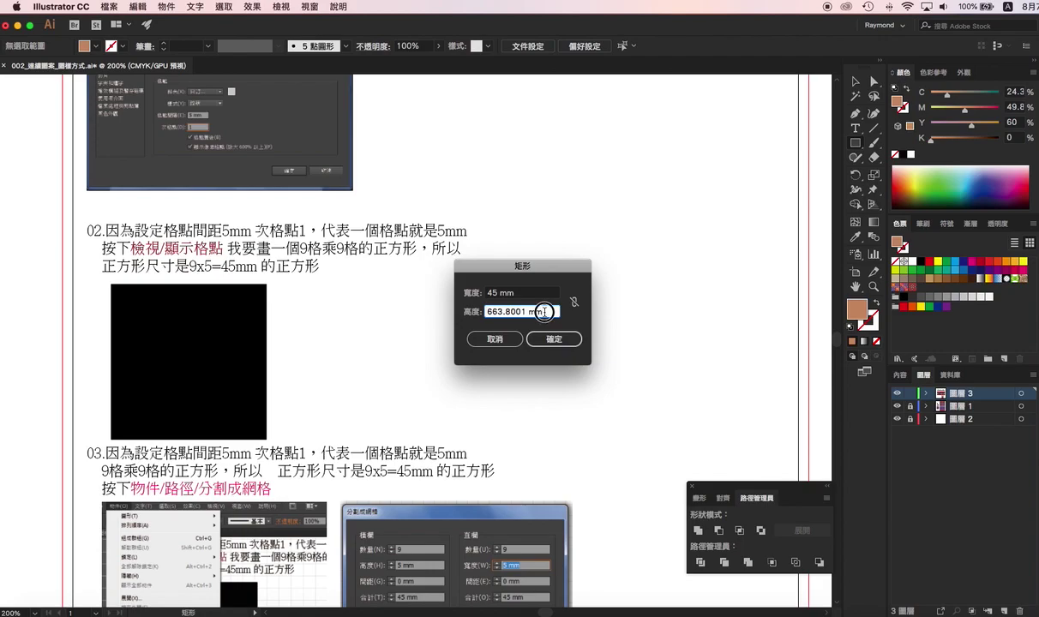
left_click_drag(541, 311, 467, 311)
type("45")
left_click(554, 338)
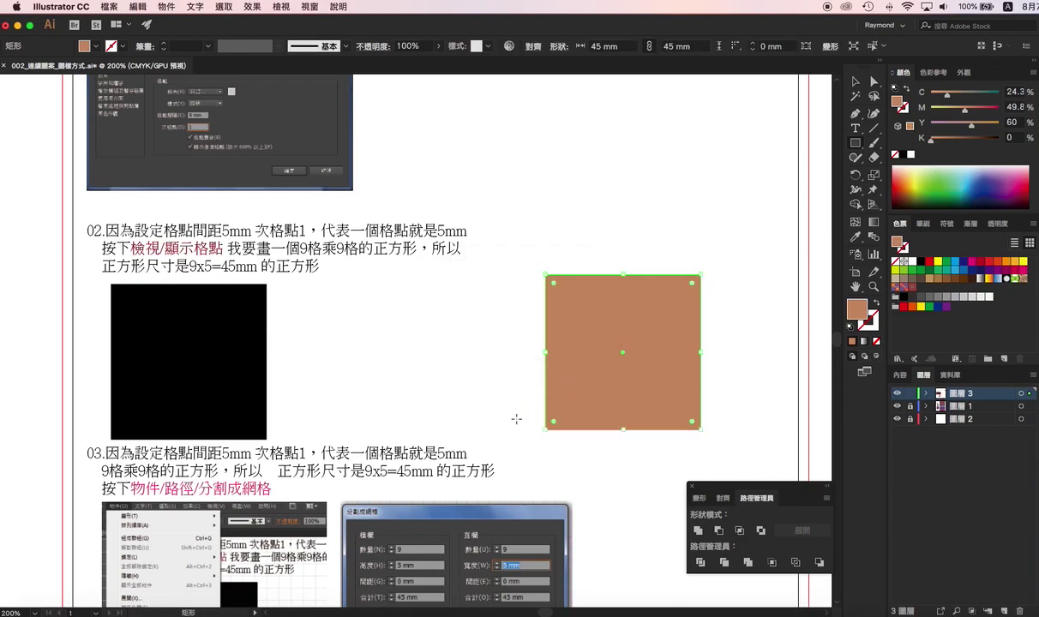
scroll(486, 396, "down", 2)
scroll(486, 396, "down", 3)
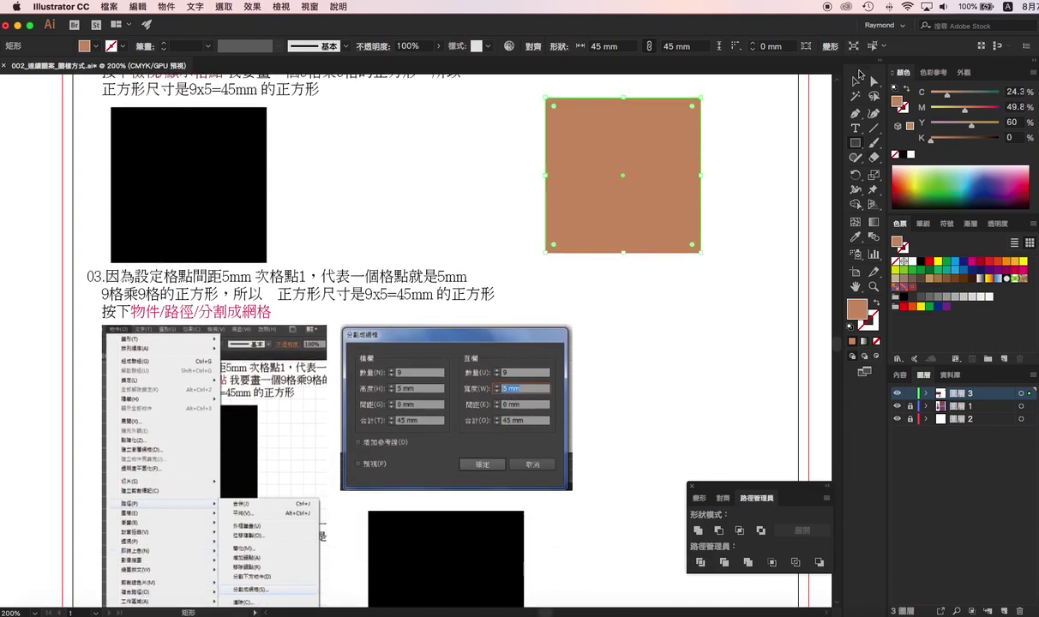
Split the tan square into 9 rows and 9 columns with 0 mm gutters
left_click(856, 80)
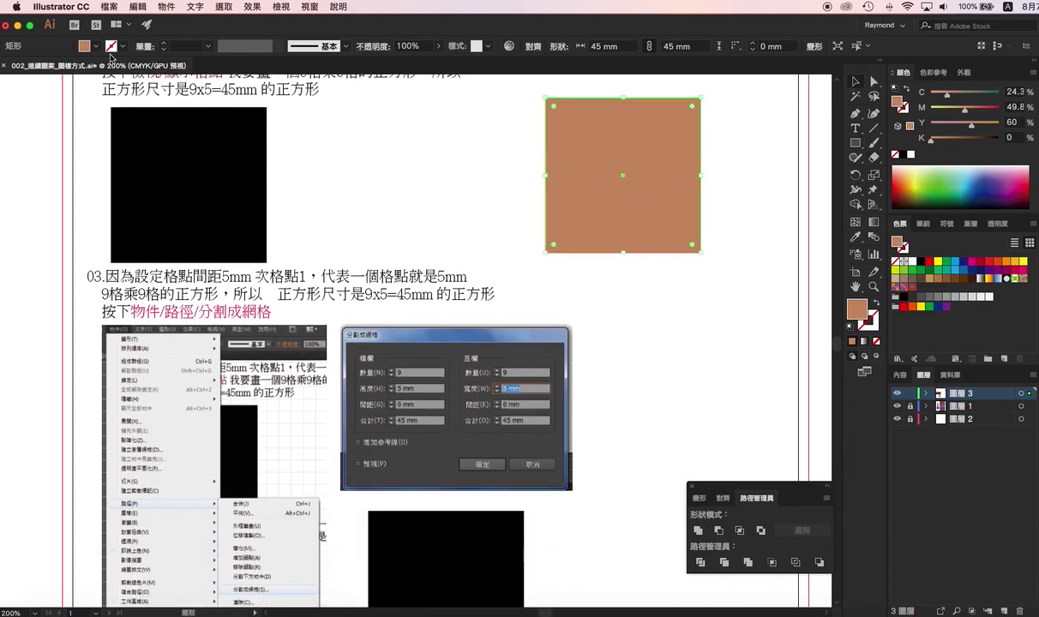
left_click(166, 8)
mouse_move(210, 267)
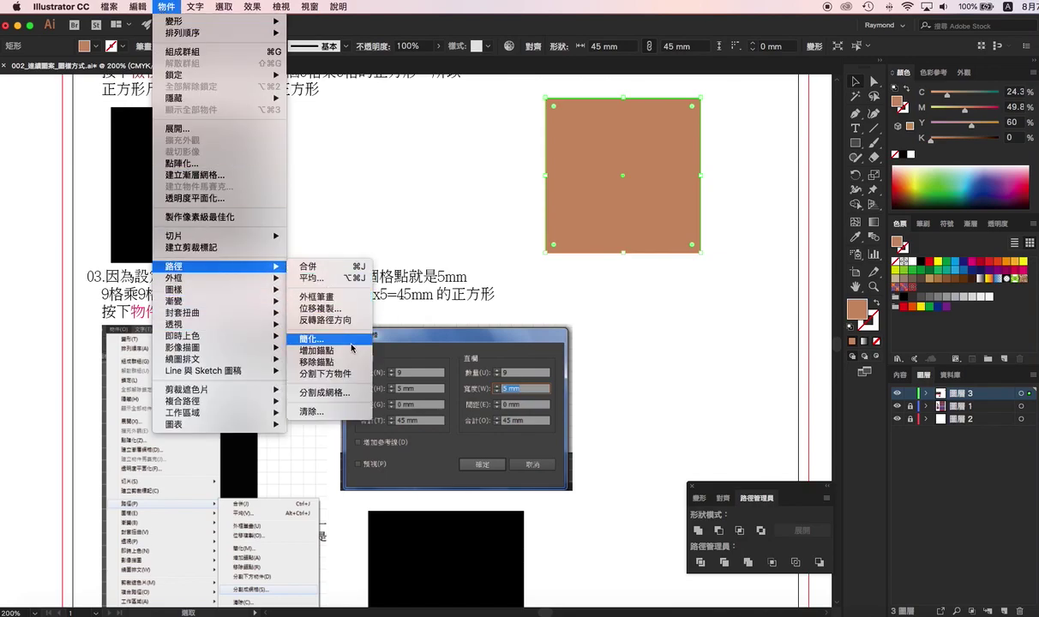
left_click(343, 395)
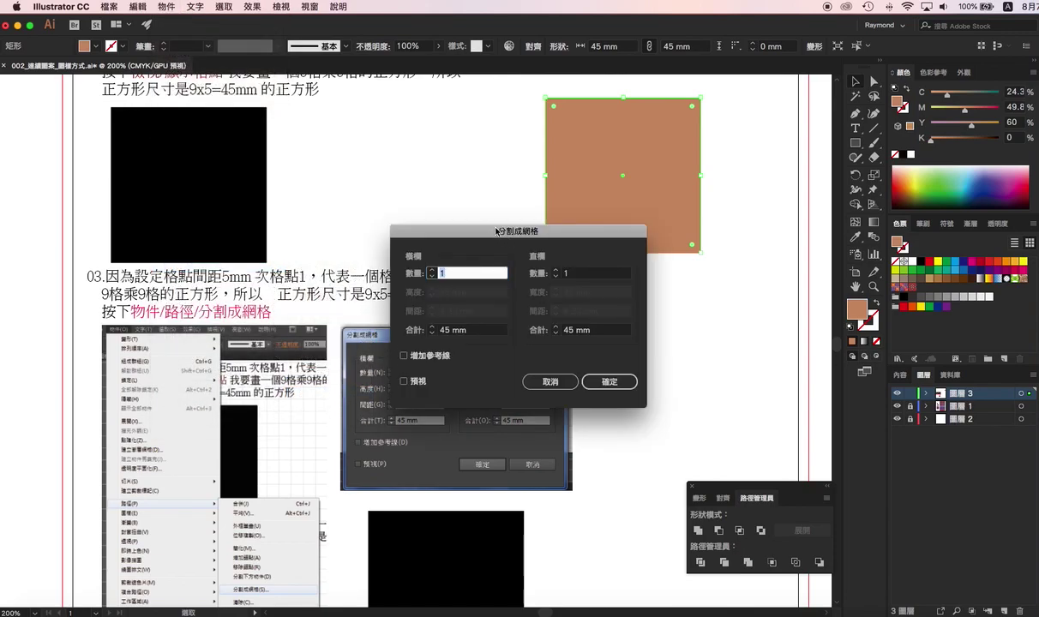
left_click_drag(498, 232, 381, 111)
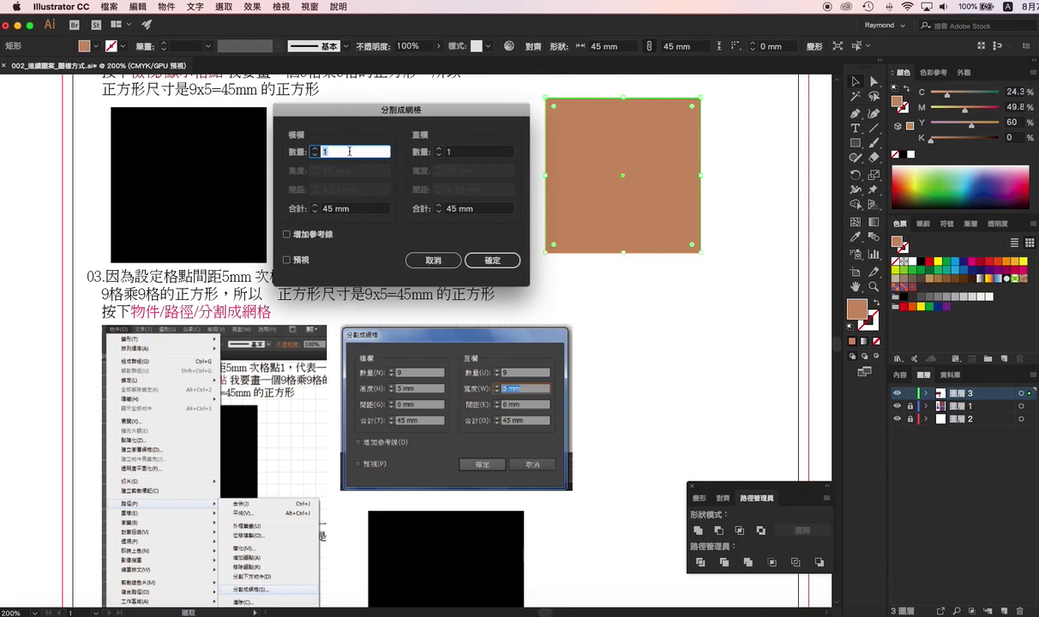
type("9")
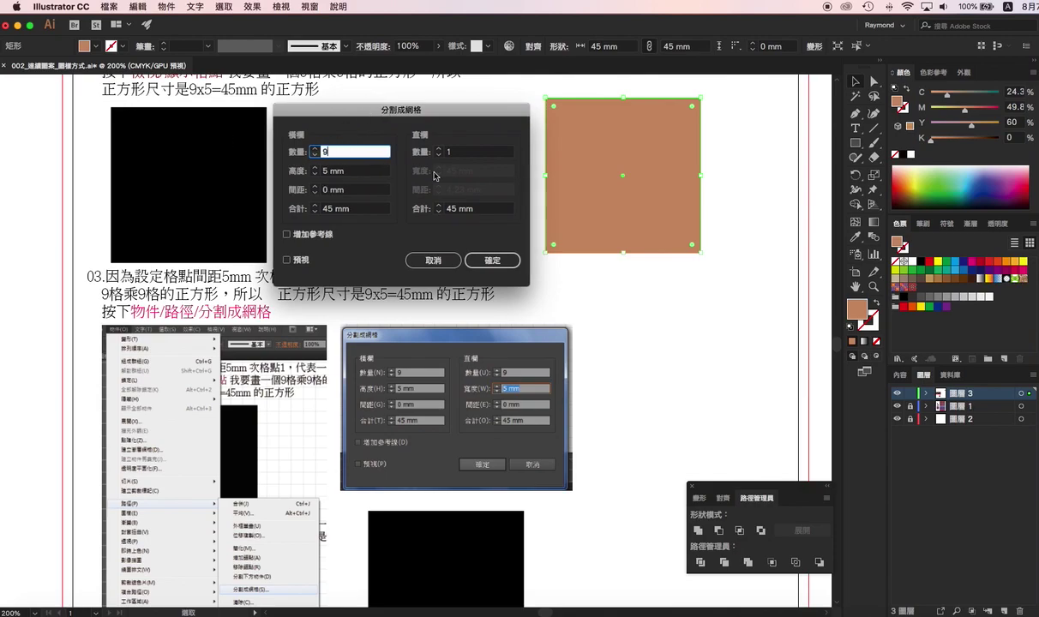
left_click(467, 151)
type("9")
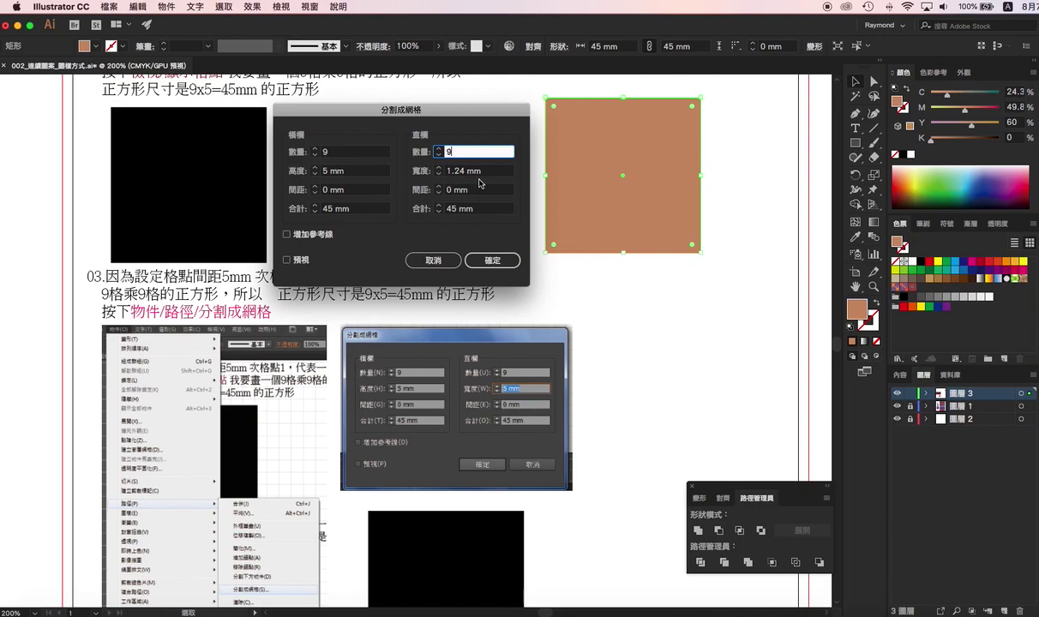
key("Tab")
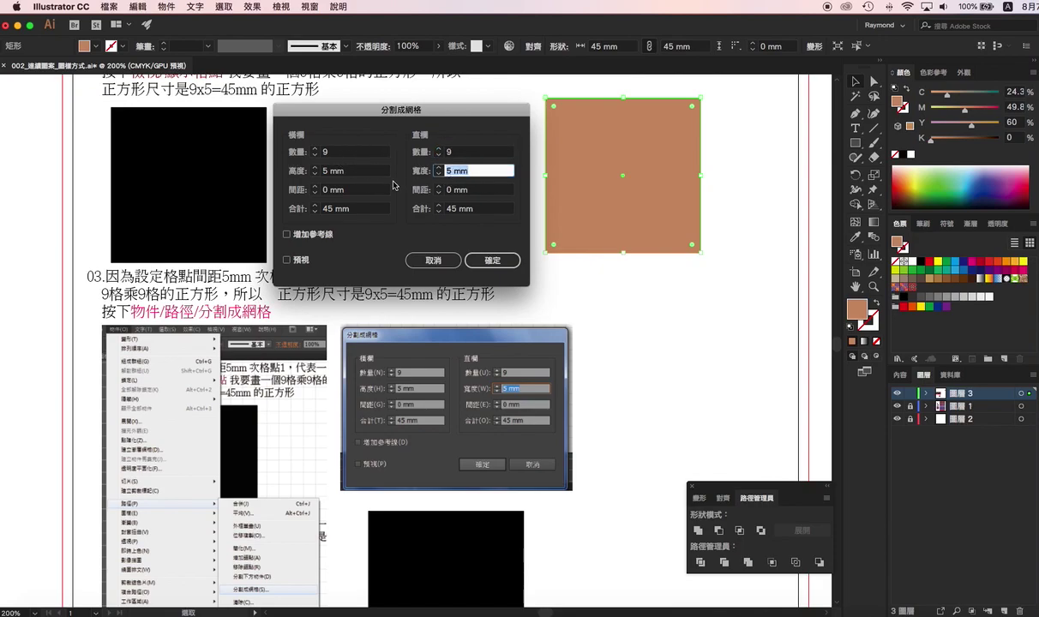
left_click(350, 185)
left_click(460, 187)
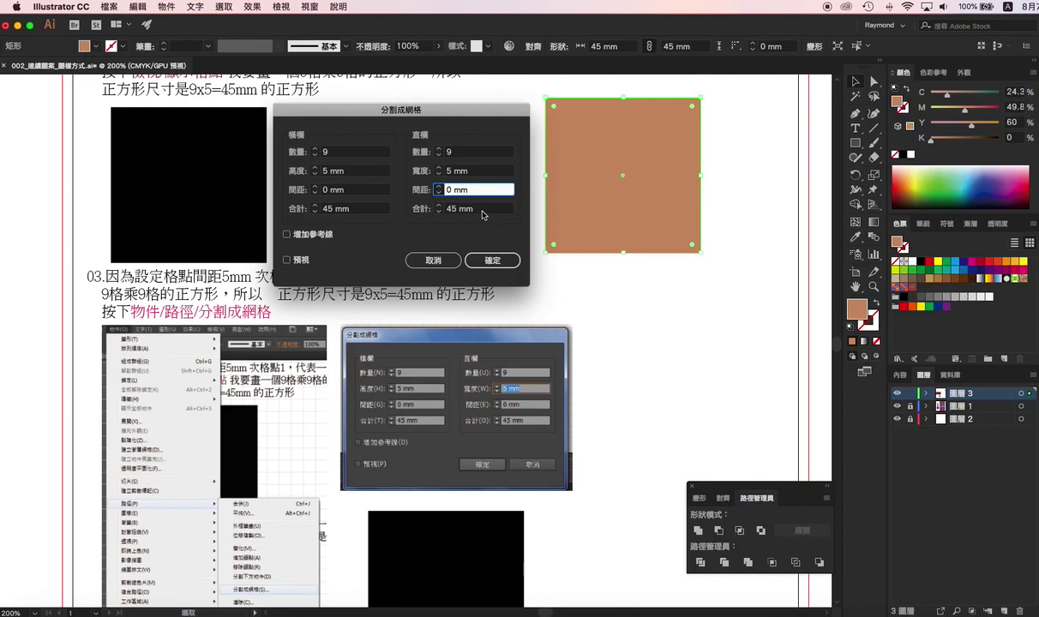
left_click(287, 259)
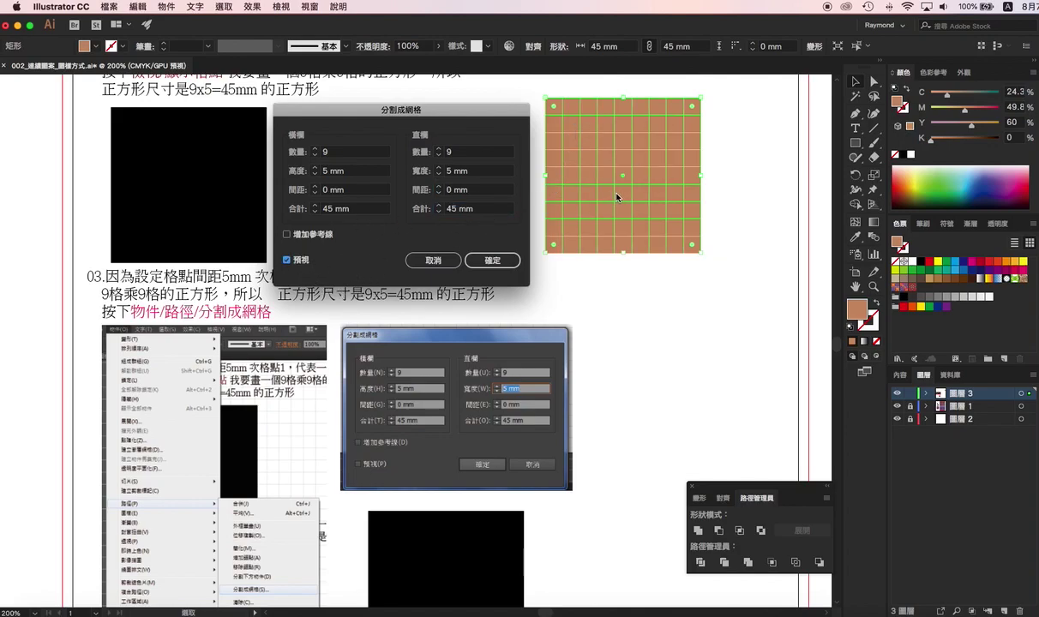
left_click(503, 262)
Fill grid cells with teal and magenta, then select every cell of the 9×9 grid
scroll(532, 328, "down", 1)
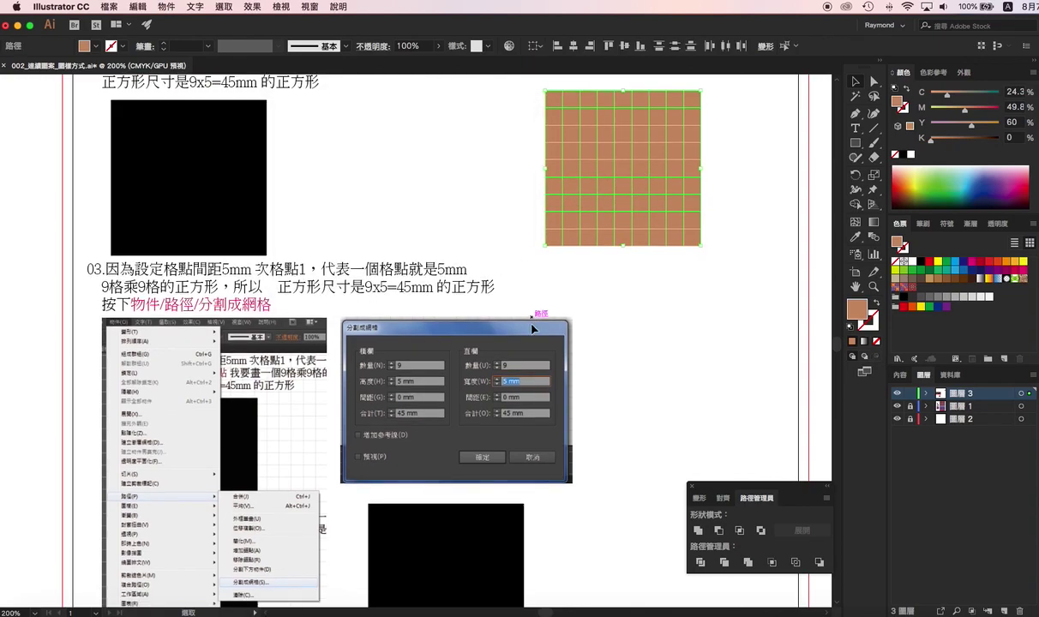
scroll(533, 329, "down", 5)
scroll(531, 327, "down", 5)
scroll(510, 323, "up", 1)
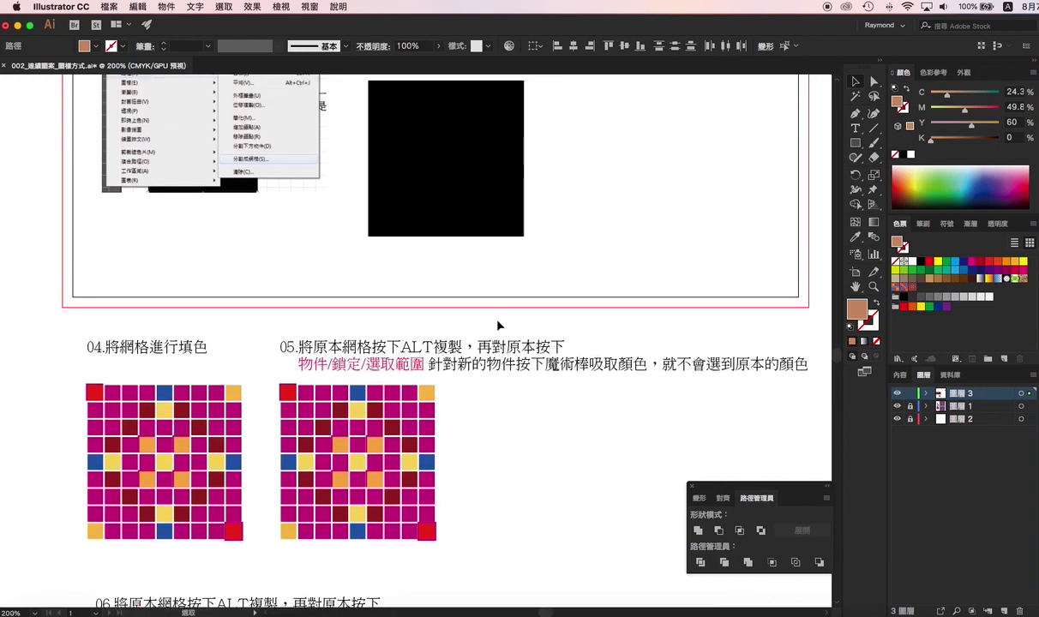
scroll(470, 301, "up", 3)
scroll(355, 339, "up", 3)
scroll(439, 259, "up", 4)
scroll(495, 266, "up", 5)
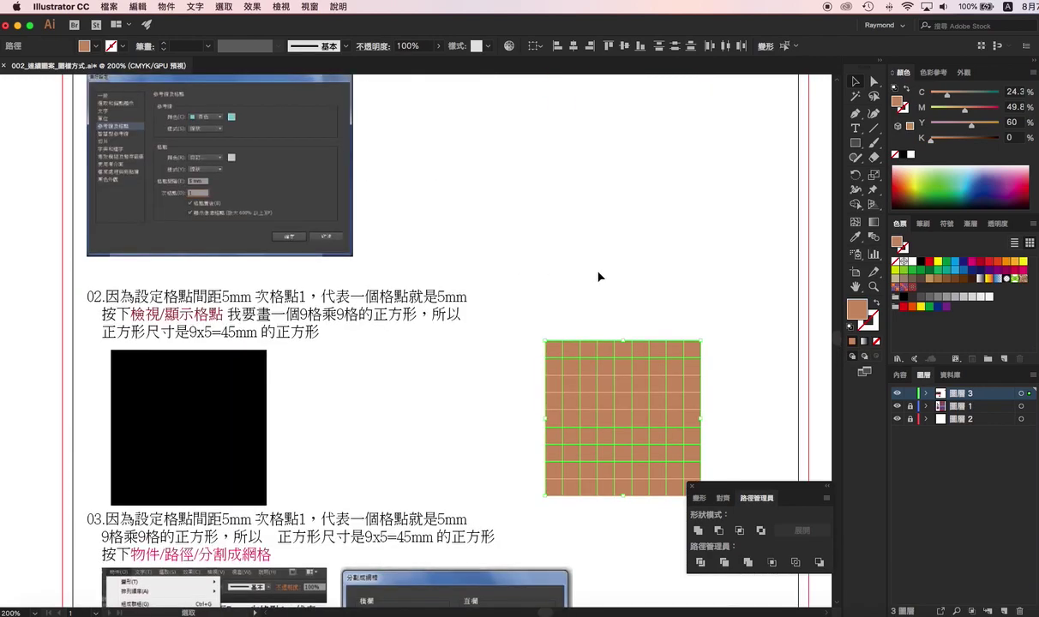
left_click(551, 352)
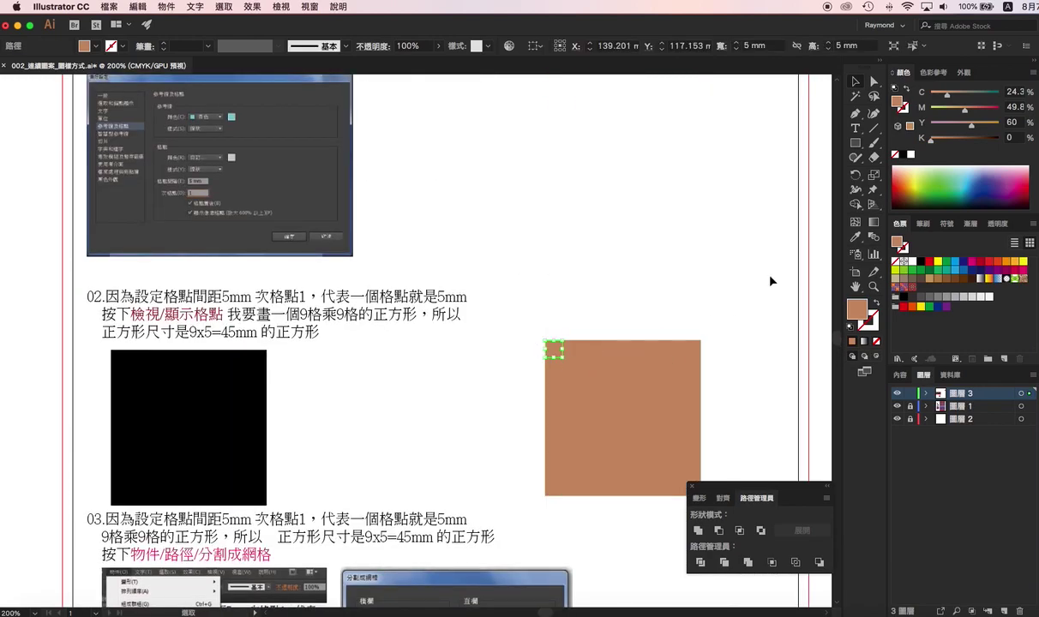
left_click(946, 187)
left_click(598, 369)
left_click(970, 174)
left_click(481, 335)
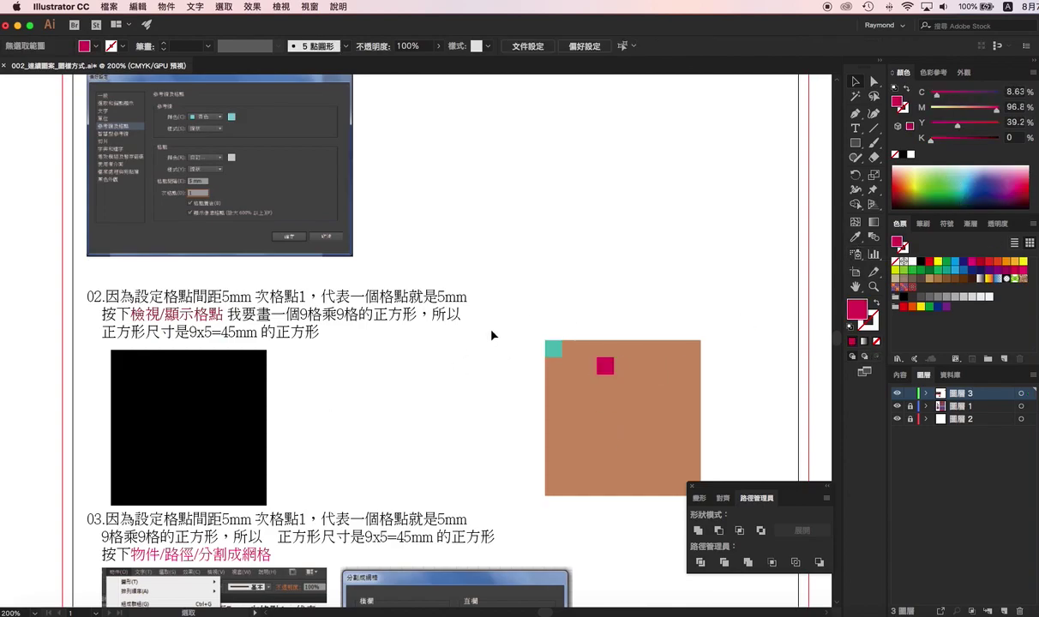
left_click_drag(531, 318, 707, 491)
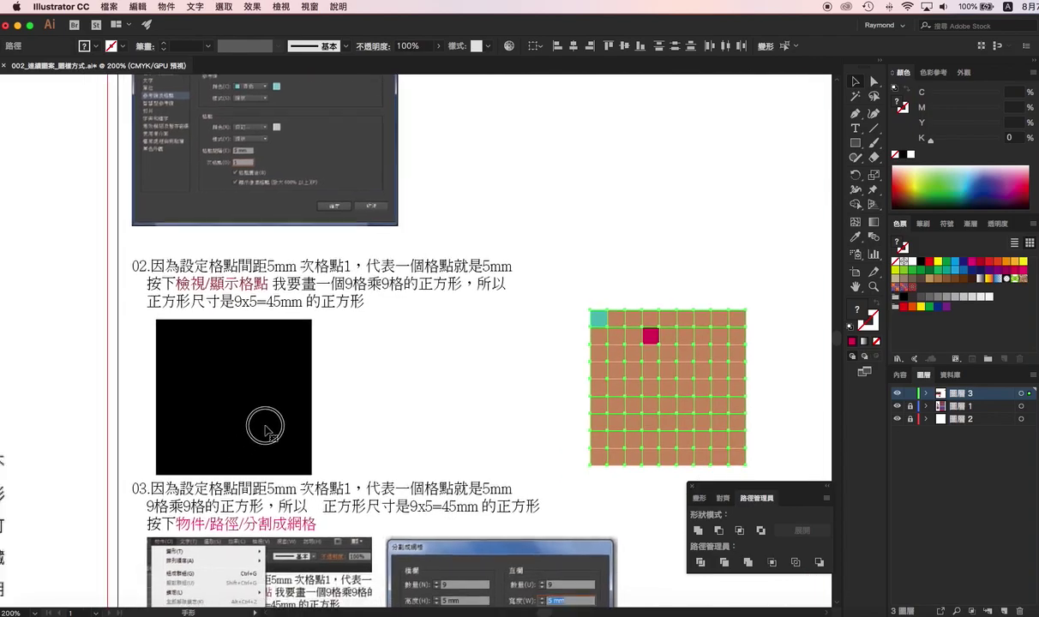
Pan across the woven fabric reference, then return to the grid tile and colour swatches
left_click_drag(248, 458, 327, 323)
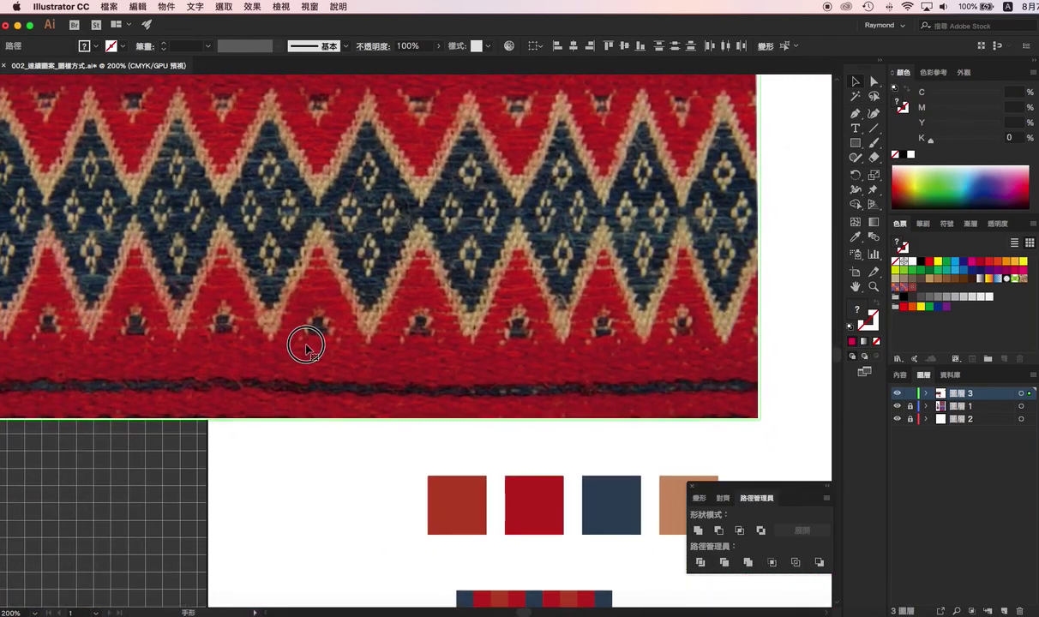
mouse_move(307, 173)
left_mouse_down()
mouse_move(336, 307)
mouse_move(390, 441)
left_mouse_up()
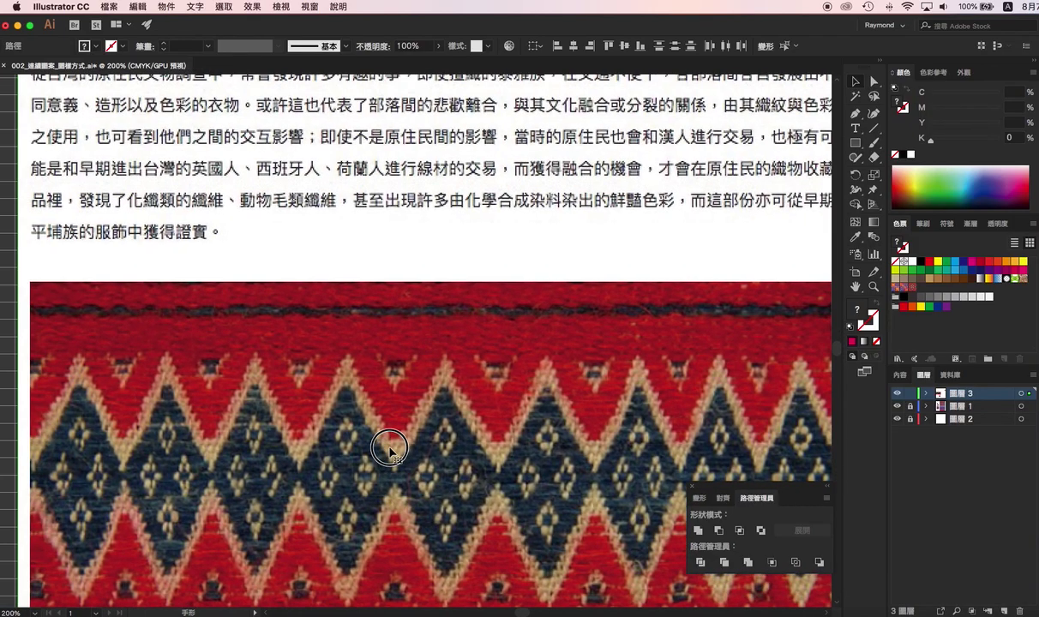
scroll(290, 441, "up", 5)
left_click_drag(290, 441, 284, 474)
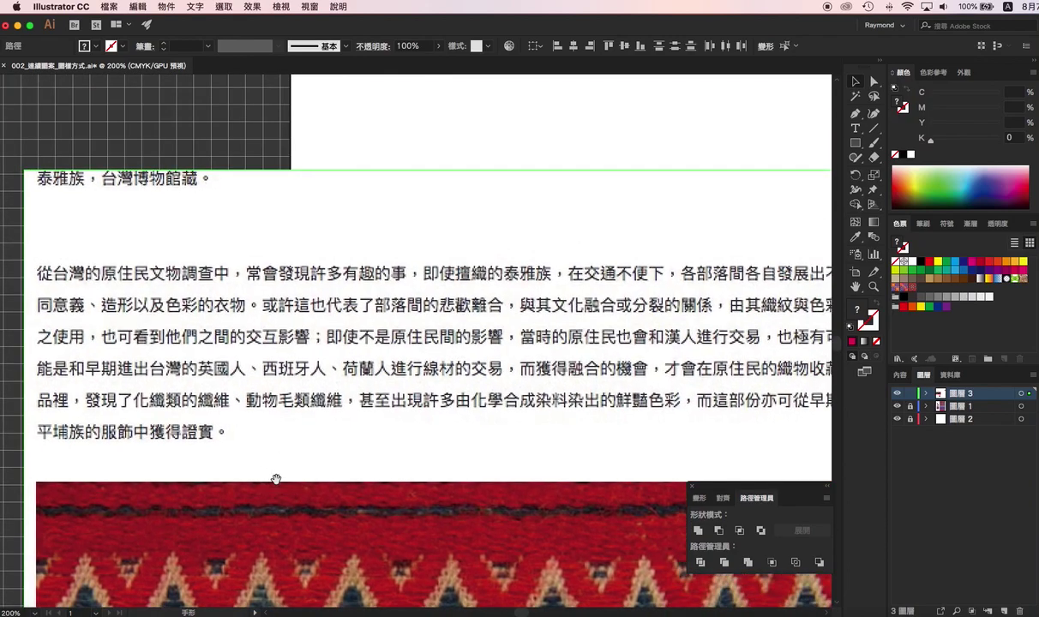
left_click_drag(395, 539, 206, 203)
scroll(206, 203, "down", 5)
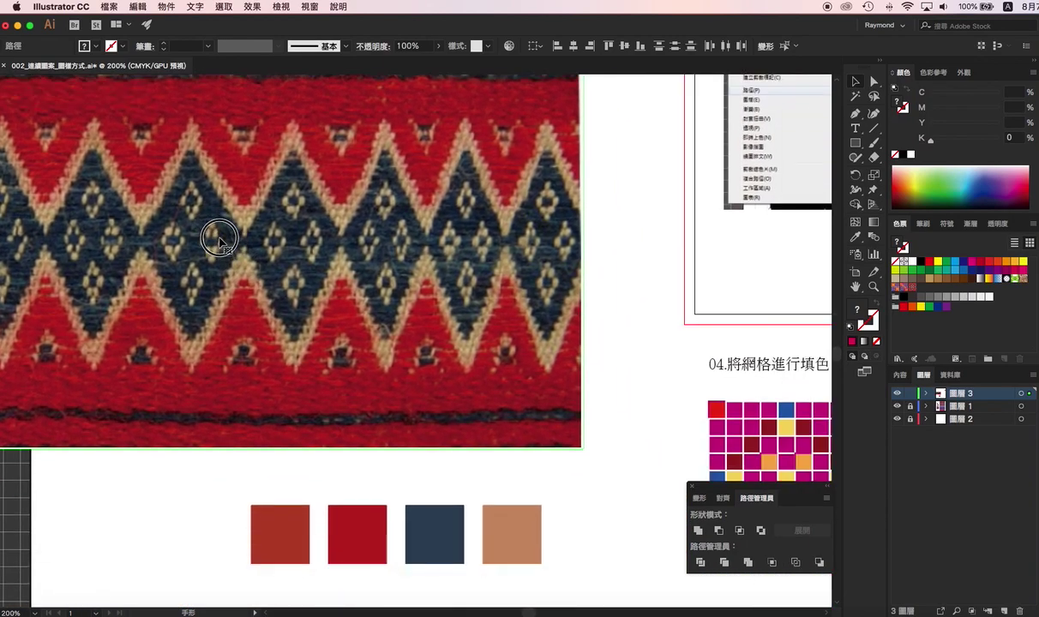
scroll(214, 231, "down", 3)
scroll(336, 343, "down", 7)
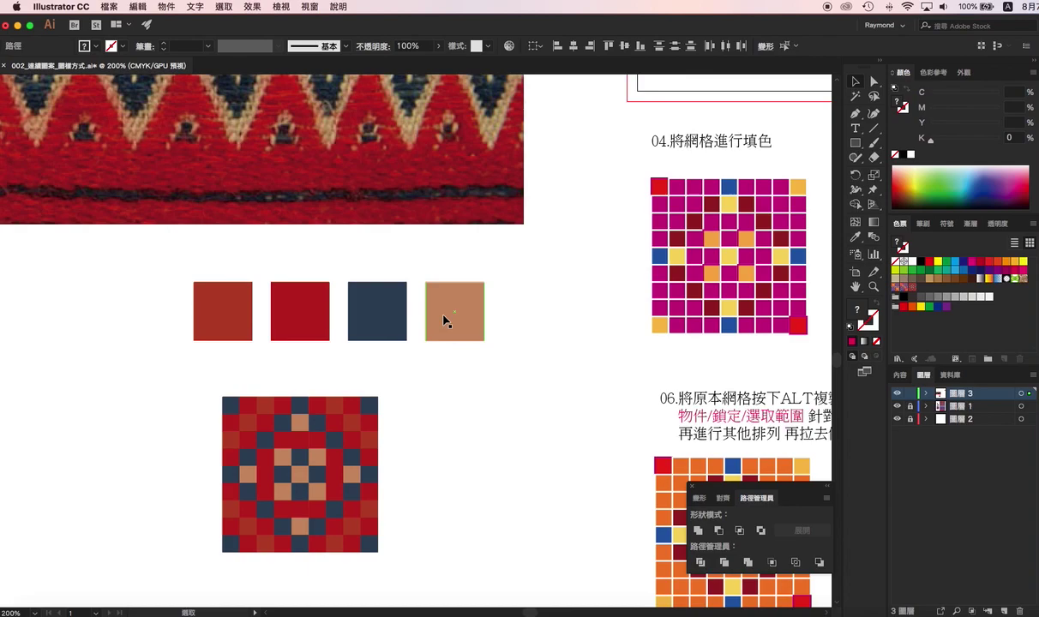
scroll(441, 424, "down", 5)
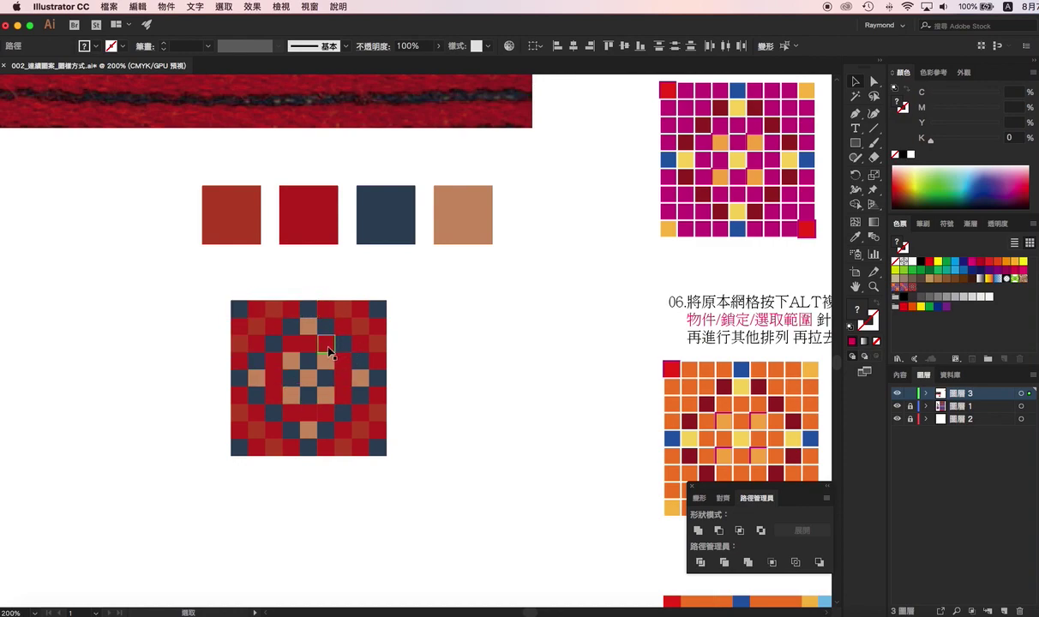
Drag the marquee-selected 9×9 grid tile into the Swatches panel as a pattern swatch
left_click(424, 343)
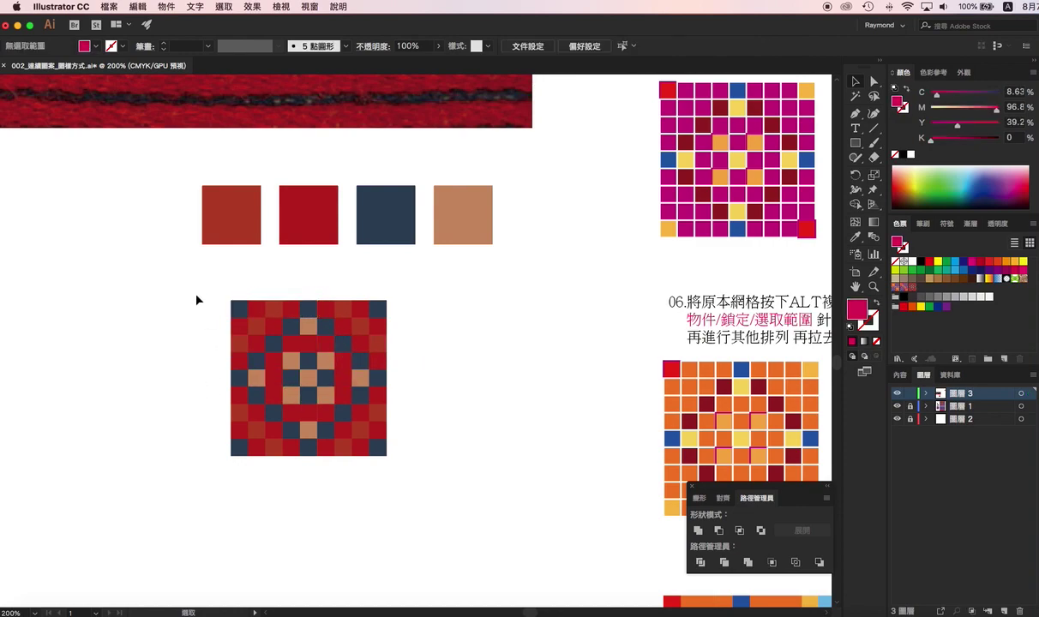
mouse_move(196, 295)
left_mouse_down()
mouse_move(481, 526)
mouse_move(457, 514)
left_mouse_up()
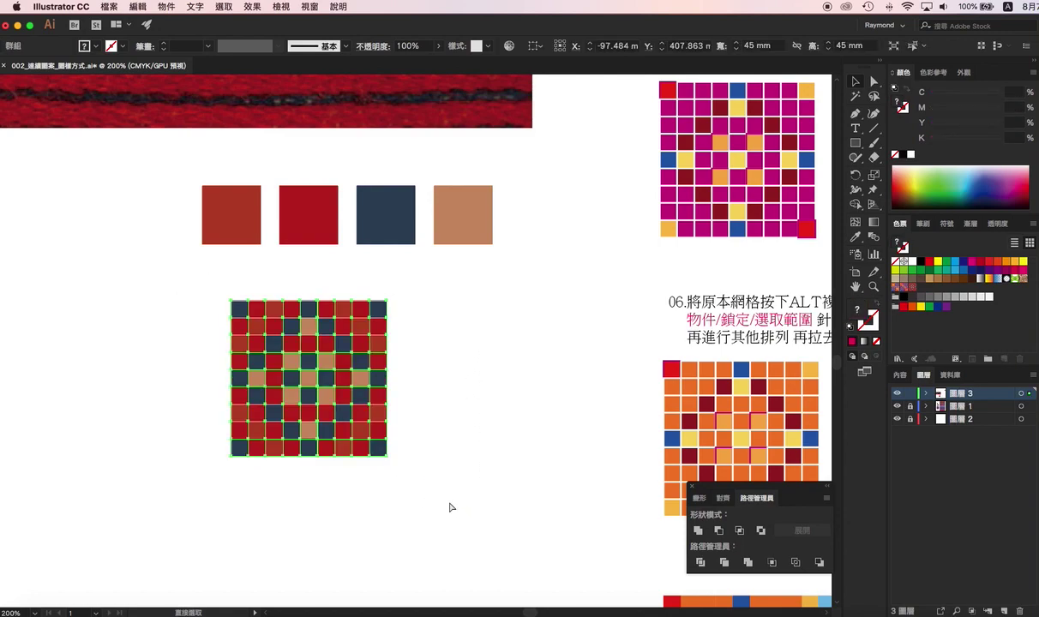
key("Delete")
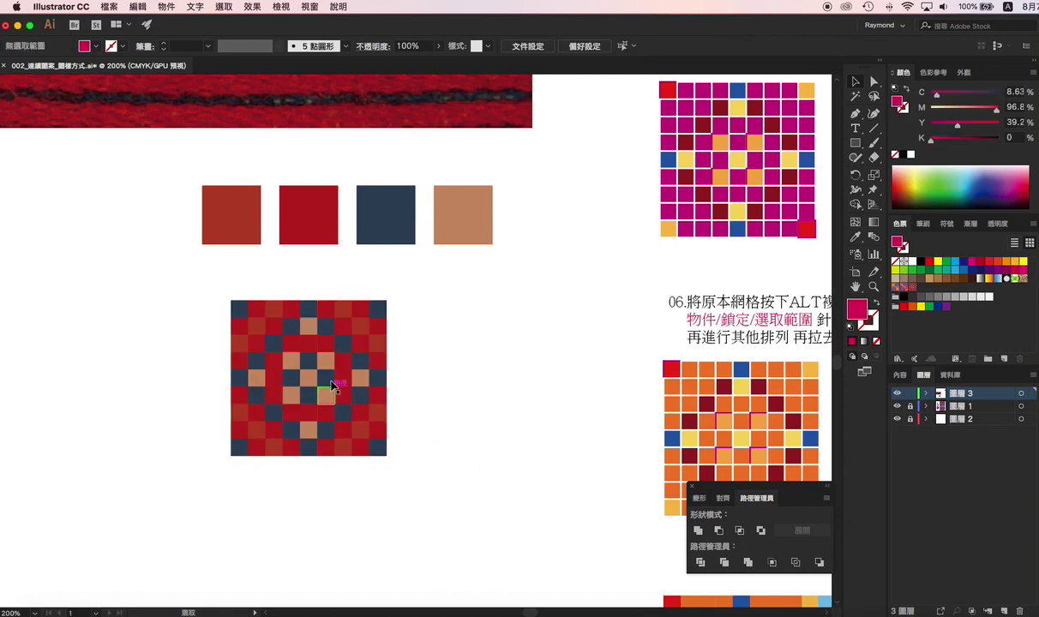
left_click_drag(333, 387, 919, 292)
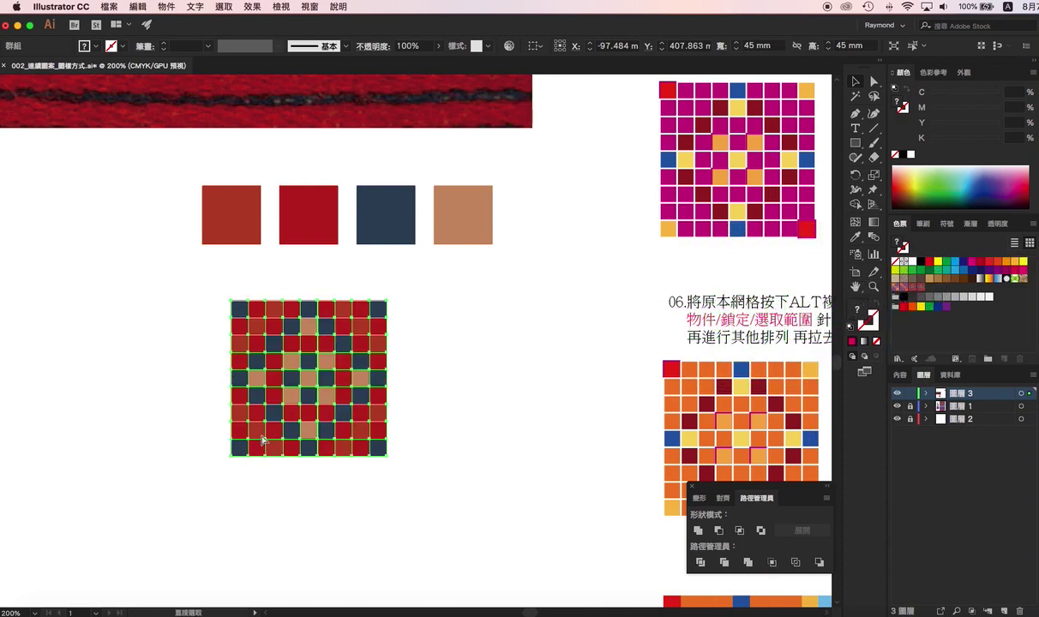
scroll(261, 438, "right", 2)
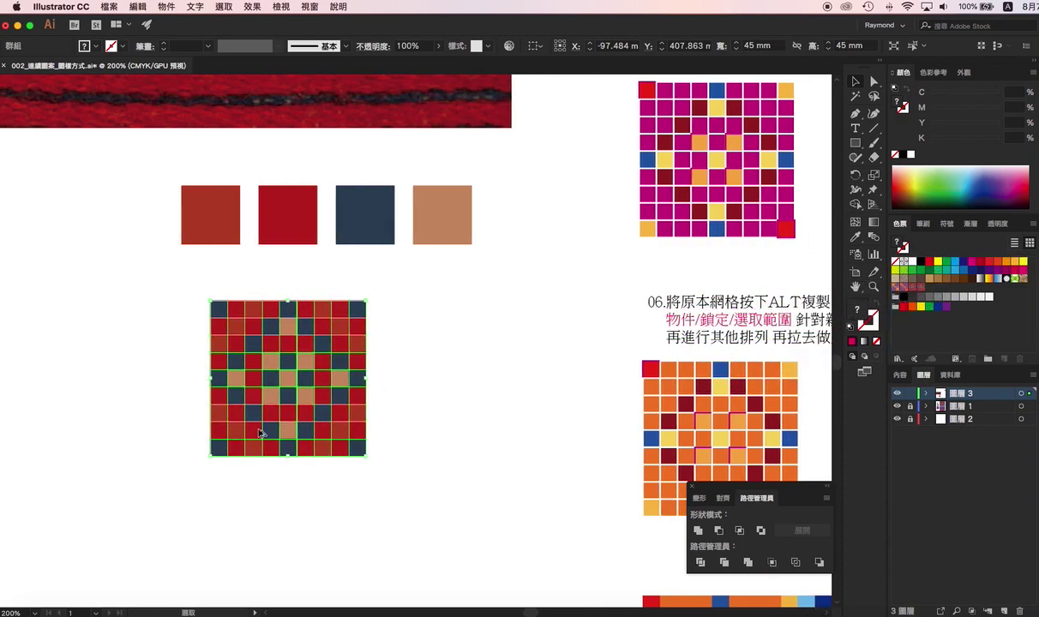
scroll(261, 432, "up", 1)
scroll(261, 432, "down", 5)
scroll(260, 432, "down", 2)
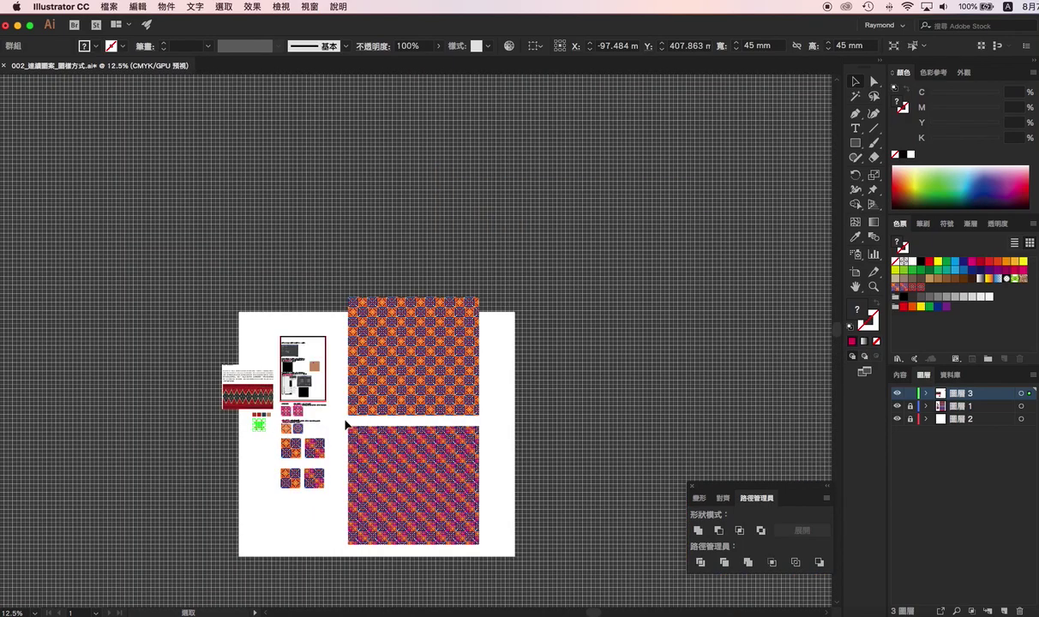
Draw a 784.578 × 1018.877 mm rectangle and fill it with the new pattern swatch
left_click(855, 144)
left_click_drag(337, 325, 506, 544)
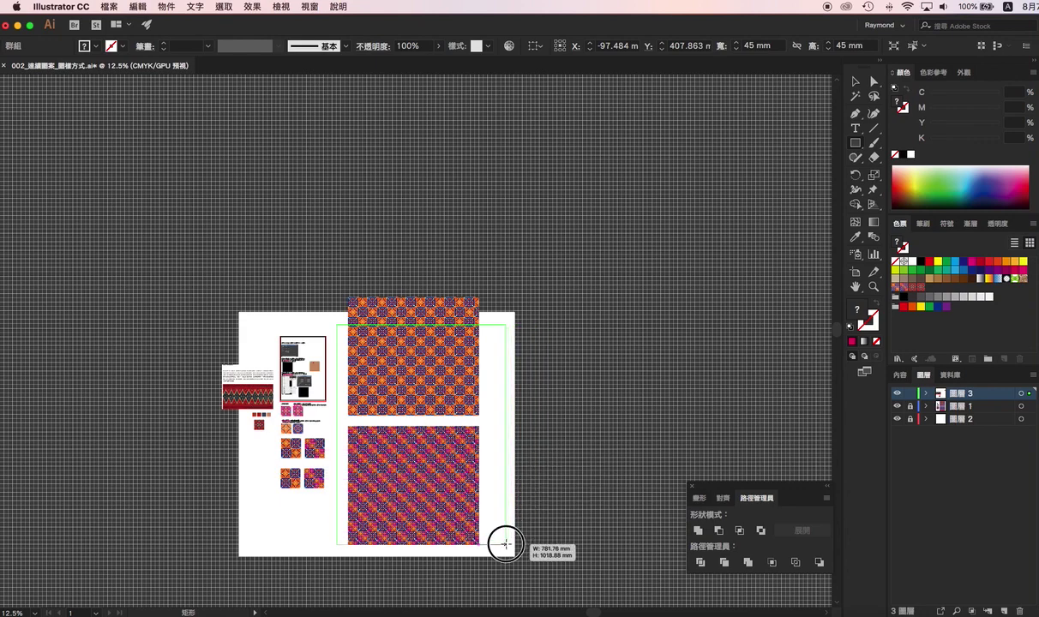
left_click(921, 288)
scroll(423, 486, "up", 2)
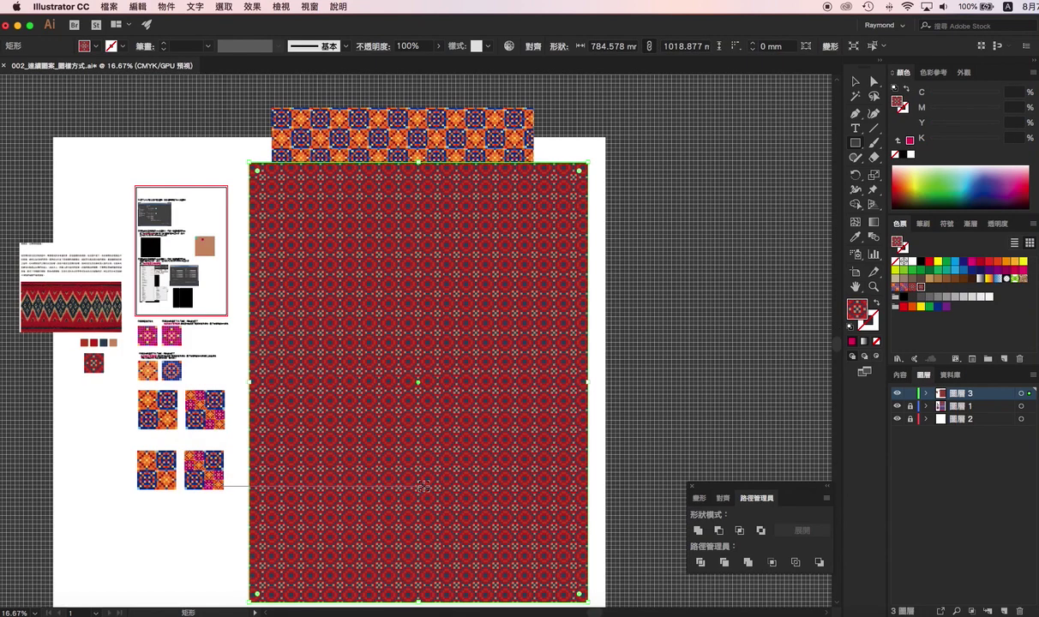
scroll(422, 485, "up", 2)
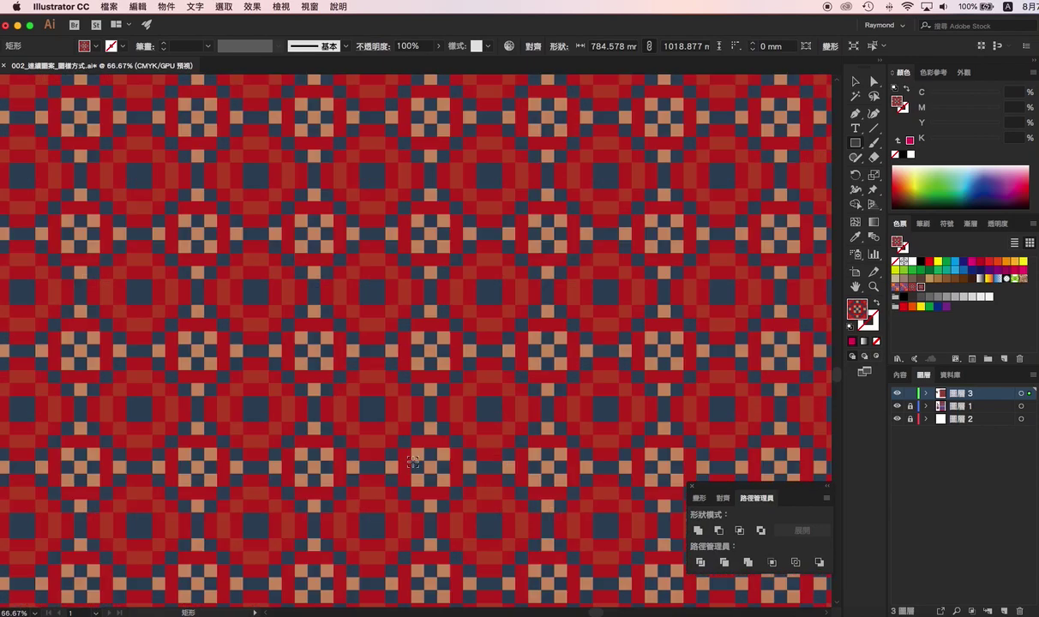
scroll(411, 454, "up", 2)
scroll(412, 461, "down", 2)
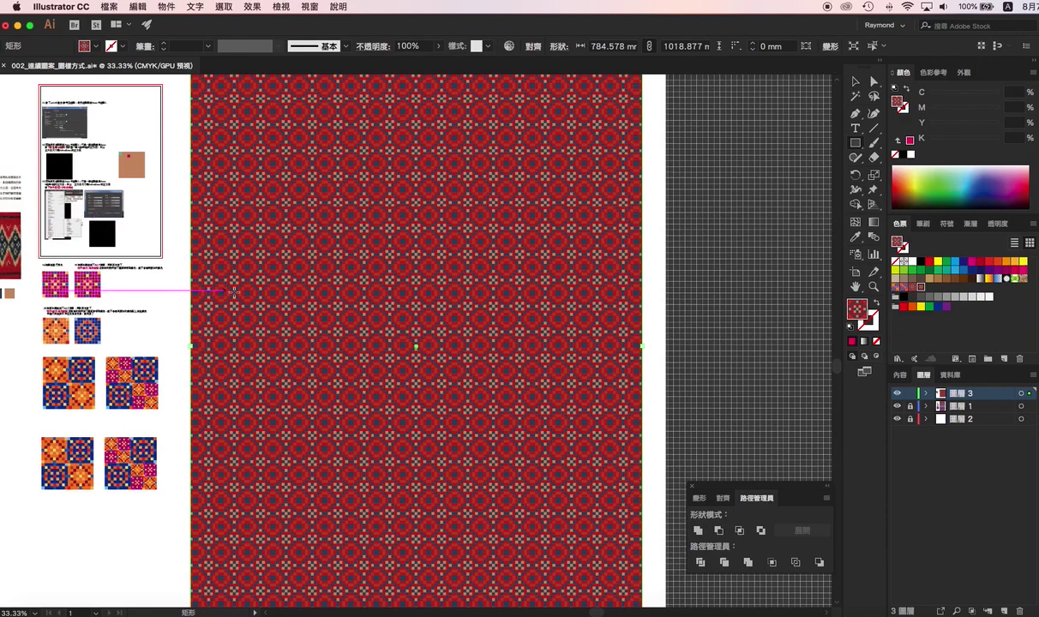
left_click_drag(225, 355, 318, 330)
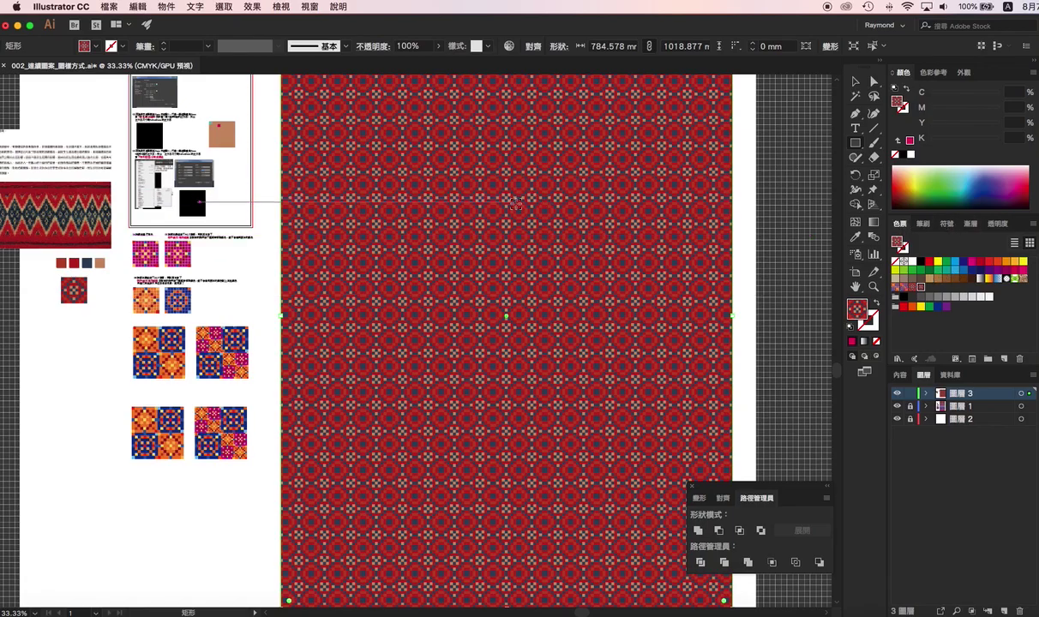
scroll(507, 205, "up", 2)
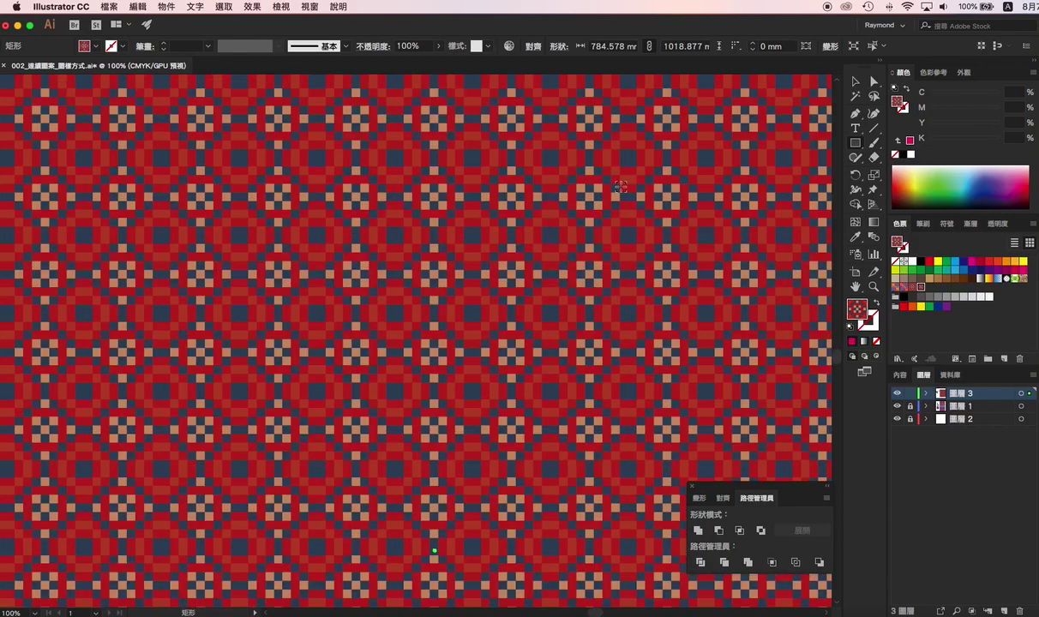
scroll(622, 185, "down", 5)
scroll(452, 225, "up", 4)
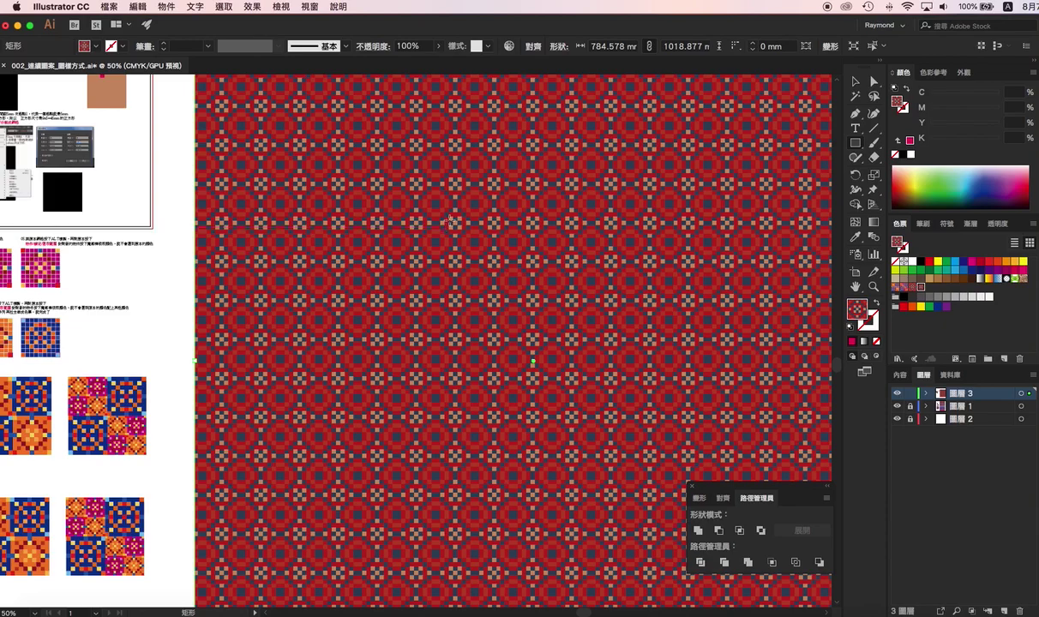
scroll(551, 288, "up", 1)
scroll(551, 288, "down", 1)
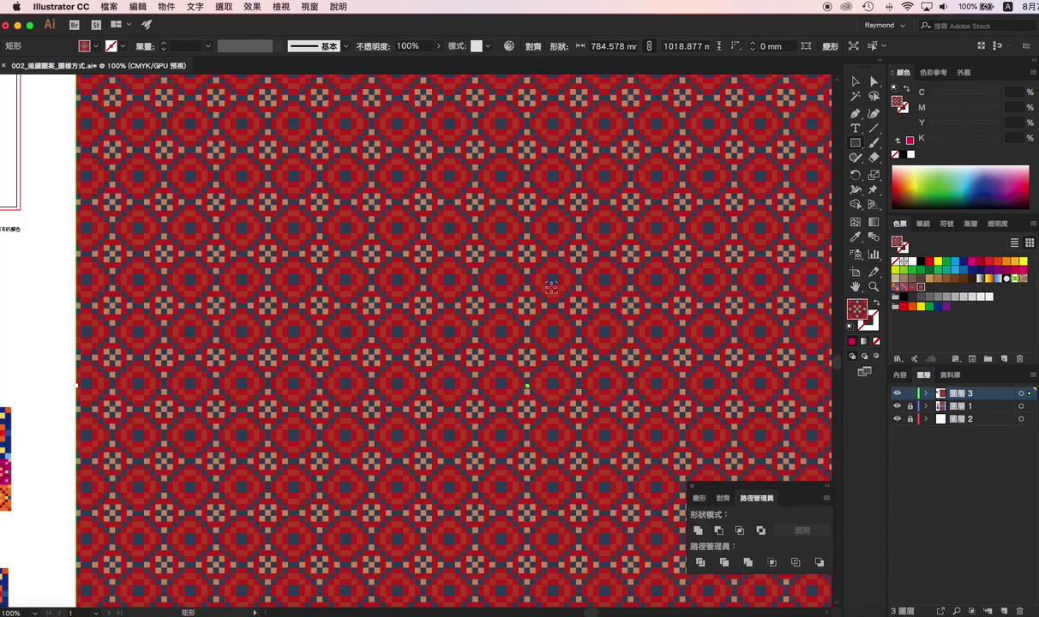
scroll(552, 288, "down", 2)
left_click(857, 81)
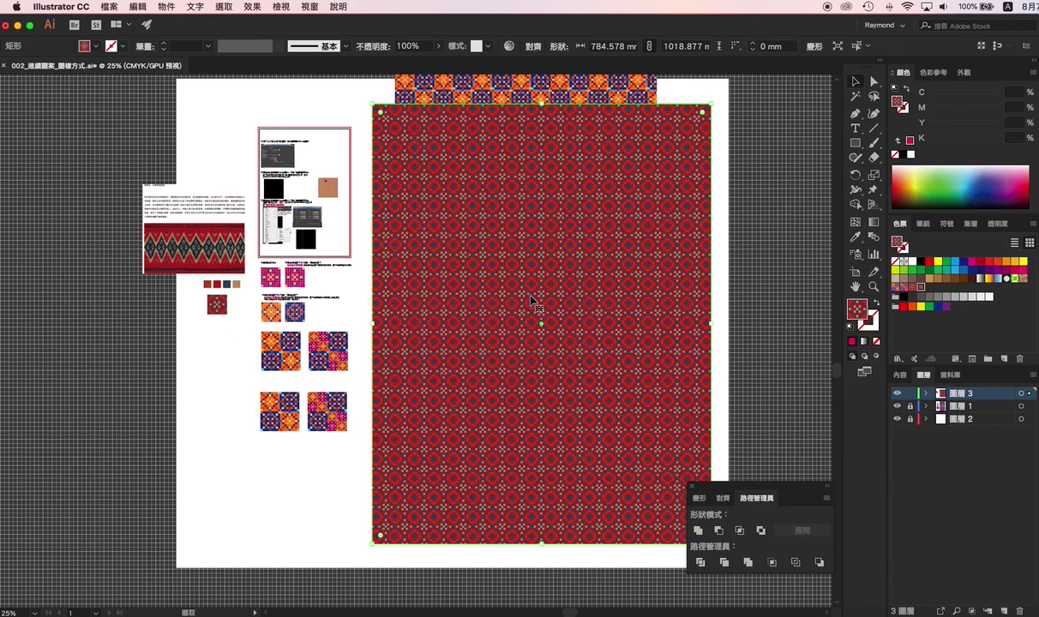
left_click(261, 453)
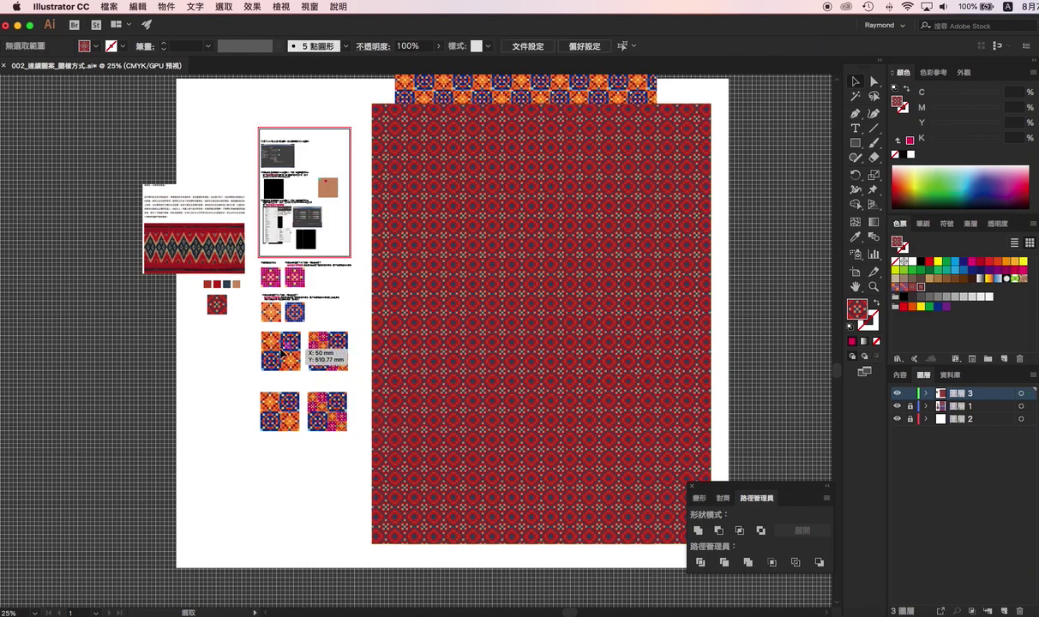